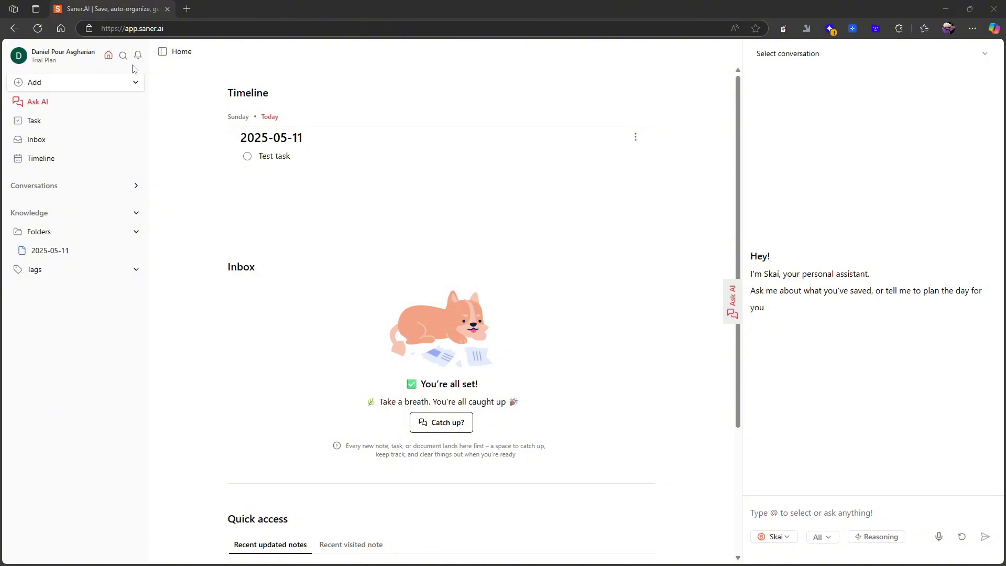
# Step: Open the Subscription plan page in Settings from the profile's account menu
pyautogui.click(60, 58)
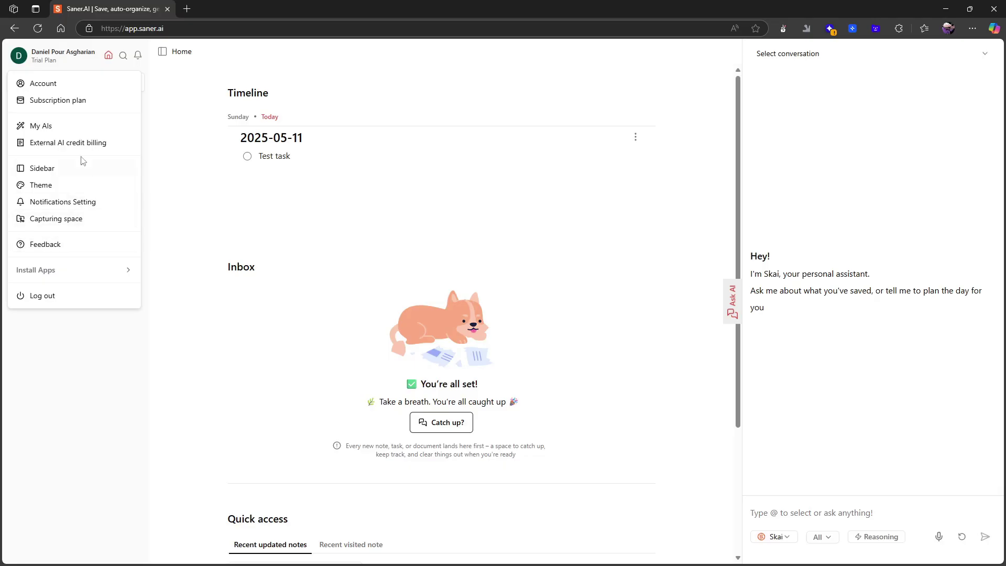
pyautogui.click(71, 103)
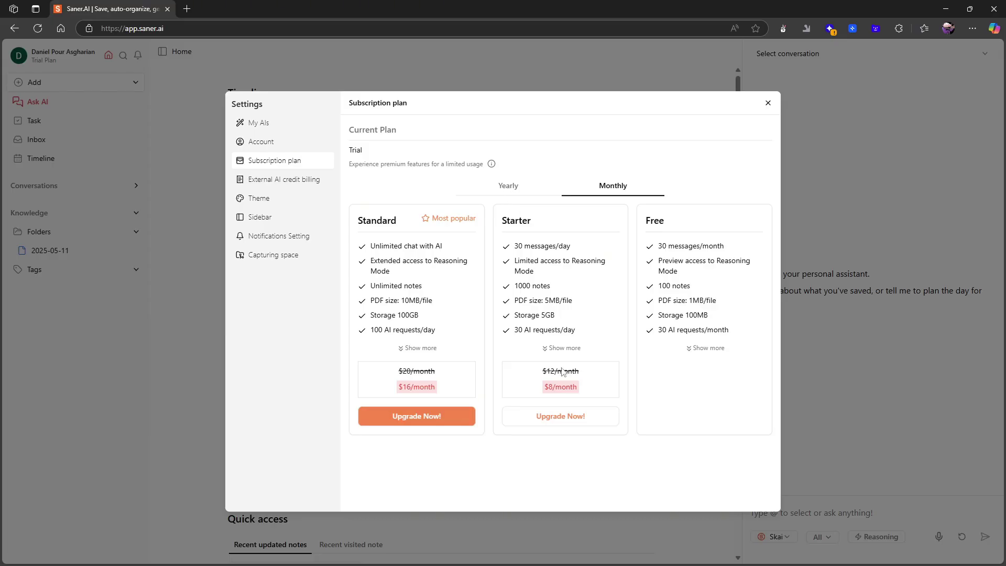
# Step: Compare yearly and monthly prices and highlight the Starter plan's 30 messages/day line
pyautogui.click(512, 191)
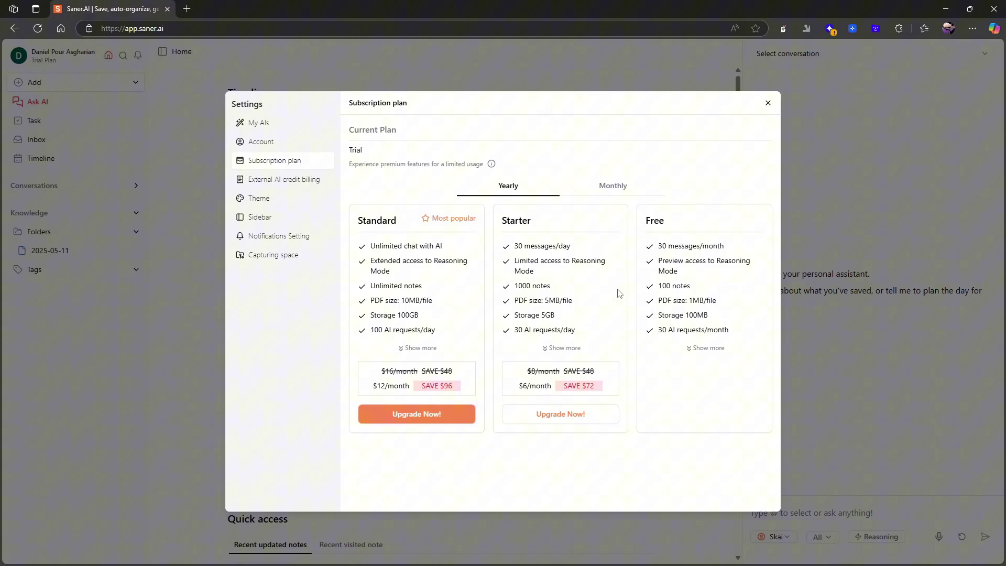
pyautogui.click(614, 190)
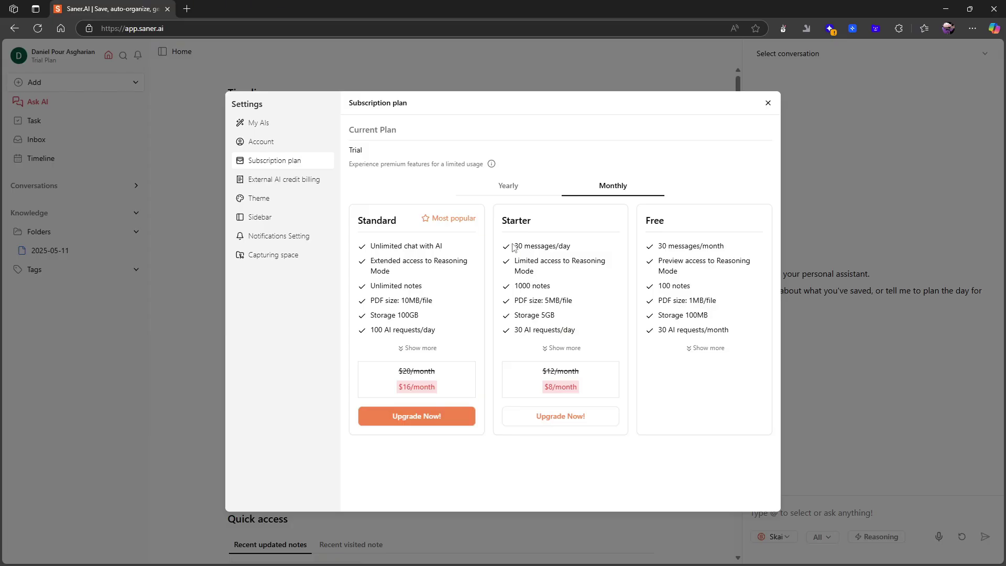
pyautogui.moveTo(513, 247); pyautogui.dragTo(571, 251)
pyautogui.click(562, 272)
# Step: Highlight the Starter plan's 30 messages/day and 1000 notes lines, ending on yearly prices
pyautogui.moveTo(515, 248); pyautogui.dragTo(573, 252)
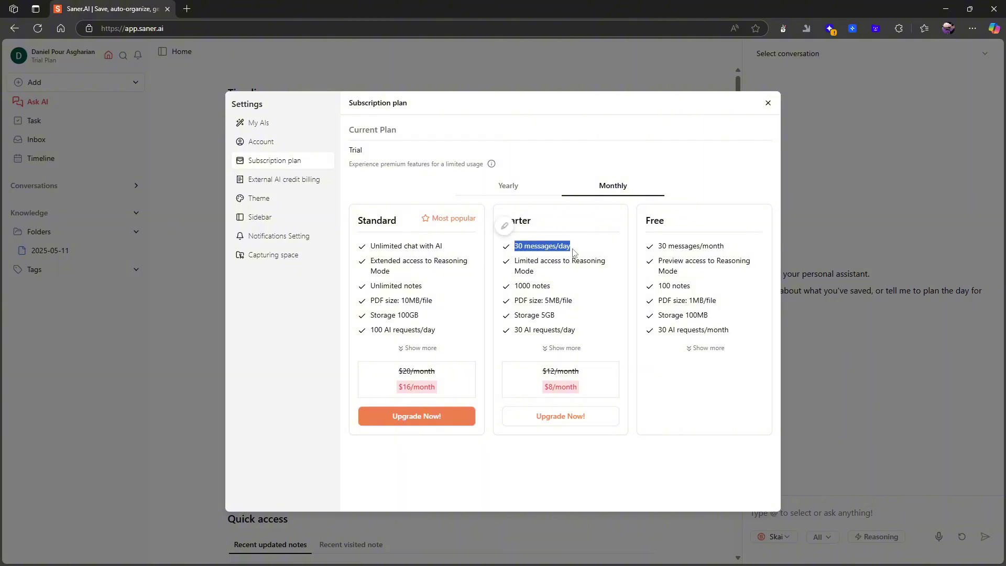
pyautogui.click(573, 253)
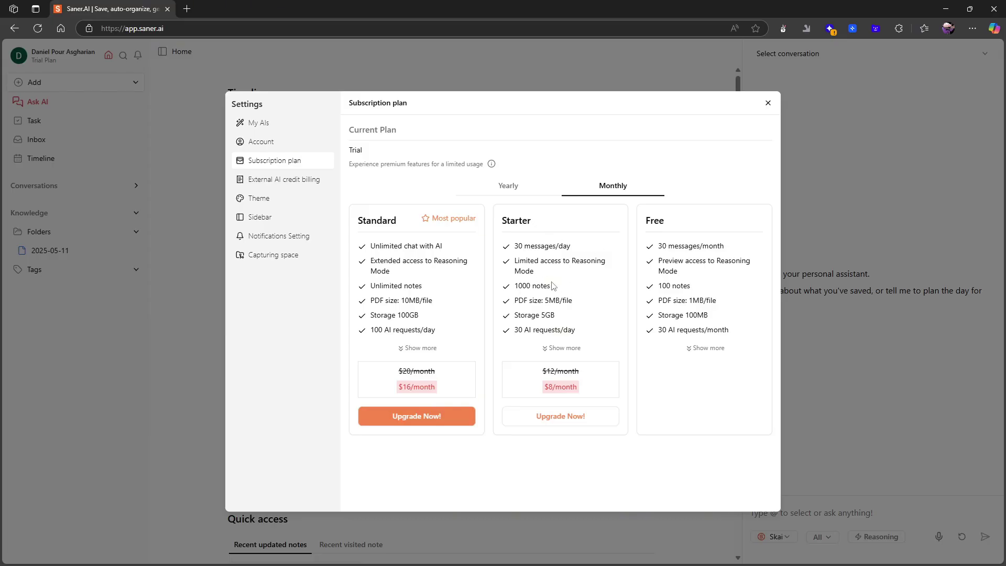
pyautogui.moveTo(556, 289); pyautogui.dragTo(496, 289)
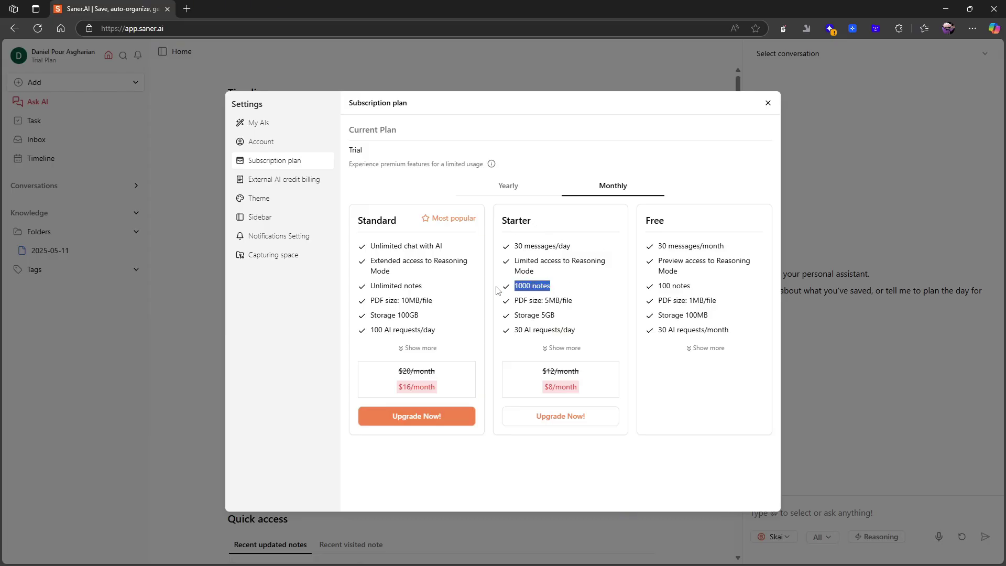
pyautogui.click(524, 287)
pyautogui.click(513, 191)
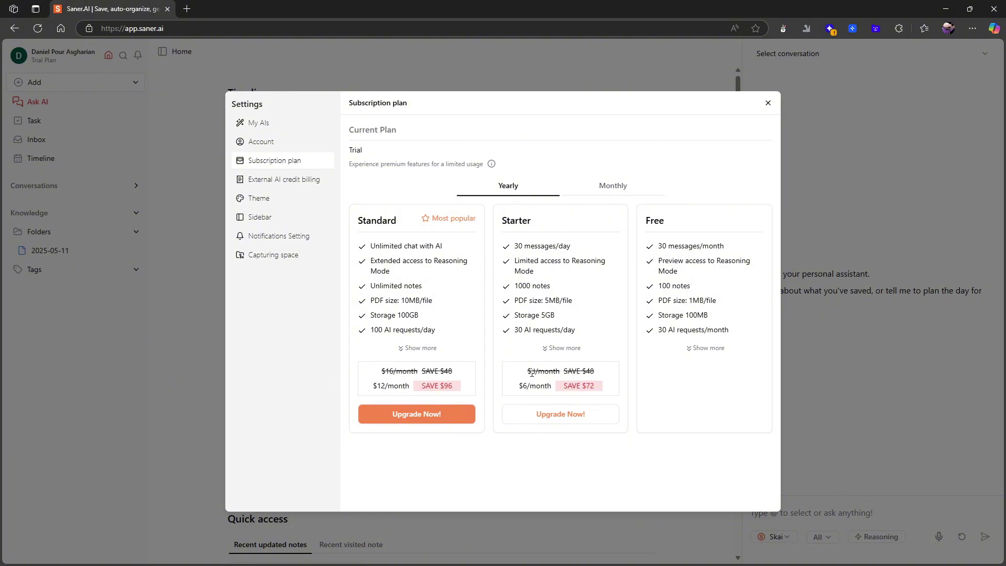
# Step: Highlight the Starter plan's crossed-out price and return the plans to monthly pricing
pyautogui.moveTo(530, 372); pyautogui.dragTo(563, 377)
pyautogui.click(602, 187)
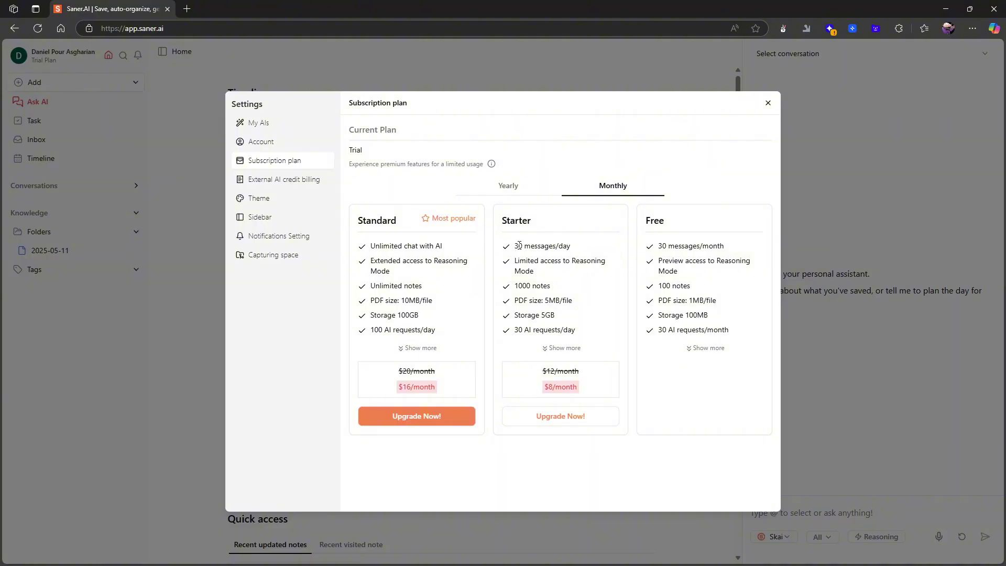
# Step: Select the Starter plan's 30 messages/day line, then clear the selection
pyautogui.moveTo(515, 244); pyautogui.dragTo(559, 243)
pyautogui.click(562, 243)
pyautogui.tripleClick(561, 243)
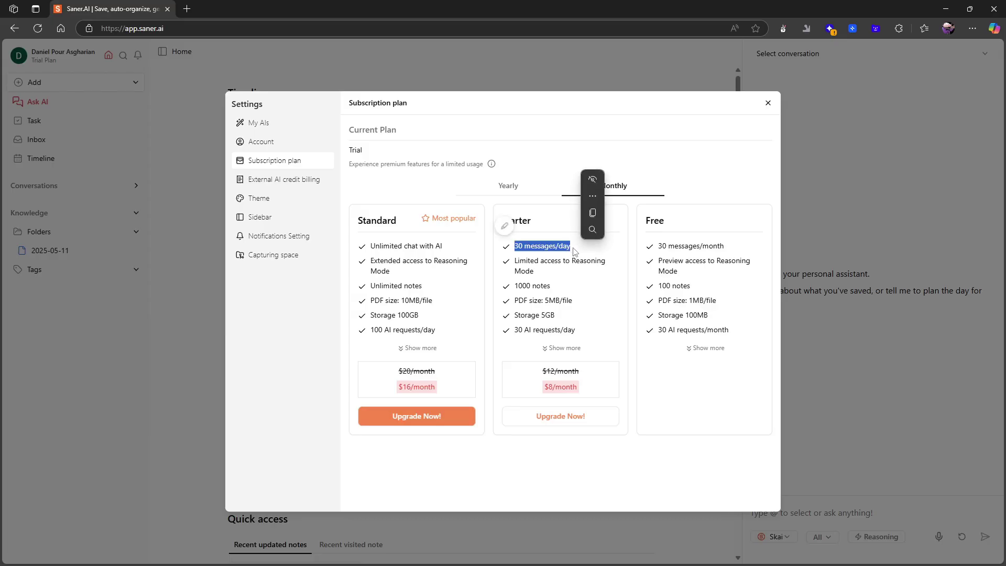
pyautogui.click(548, 282)
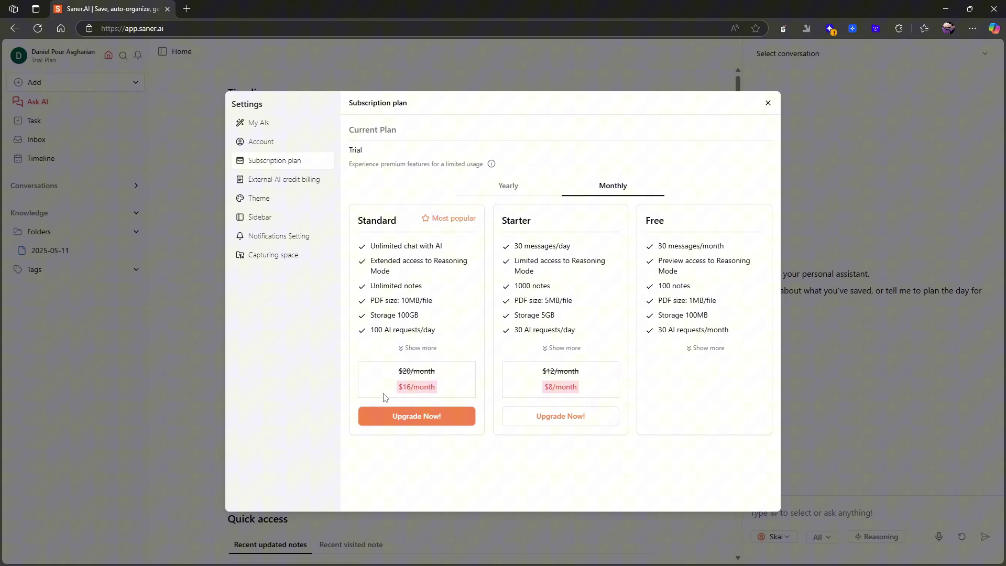
# Step: Toggle yearly and monthly prices once more, then close the Settings window
pyautogui.click(518, 189)
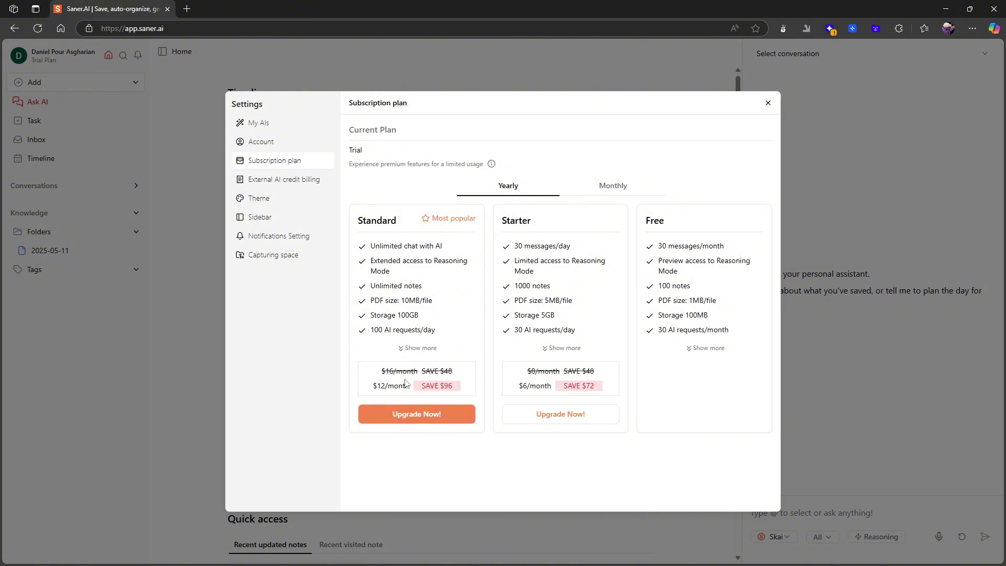
pyautogui.click(603, 188)
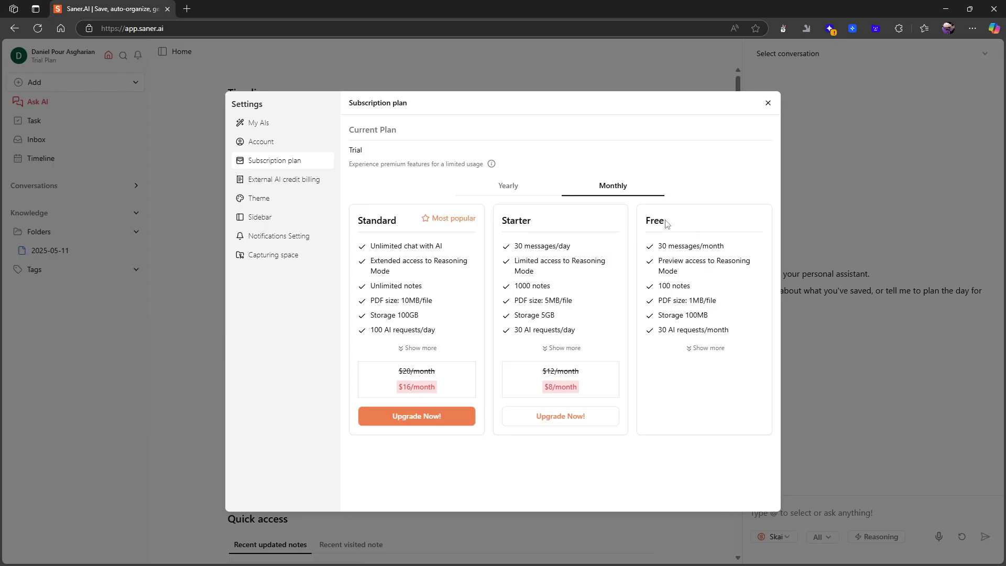
pyautogui.click(768, 104)
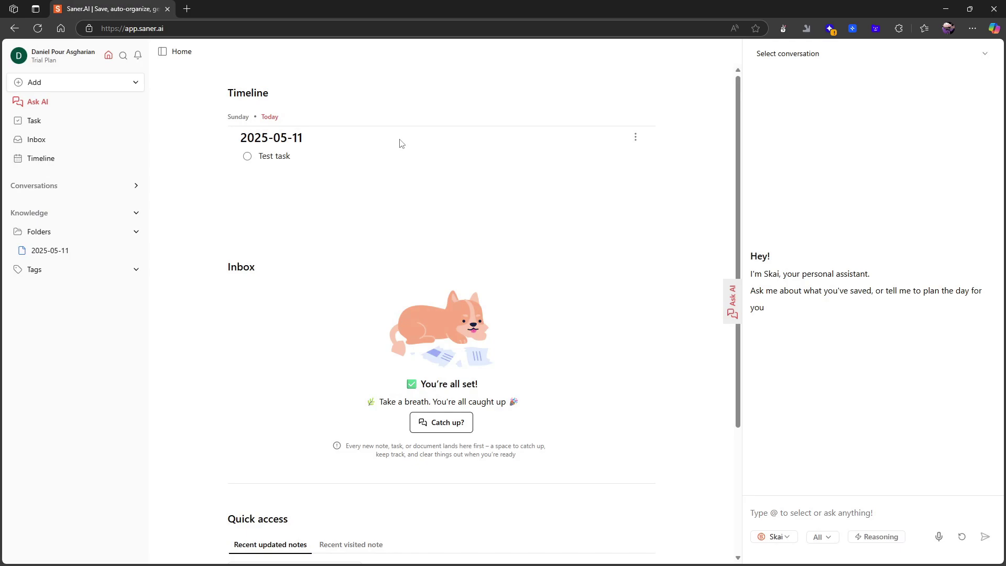
# Step: Add a new task 'Test task 2' below Test task on the timeline
pyautogui.click(331, 153)
pyautogui.press('Return')
pyautogui.write('Test task 2')
# Step: Schedule Test task 2 for May 12 with a reminder 1 hour before
pyautogui.click(611, 176)
pyautogui.click(483, 241)
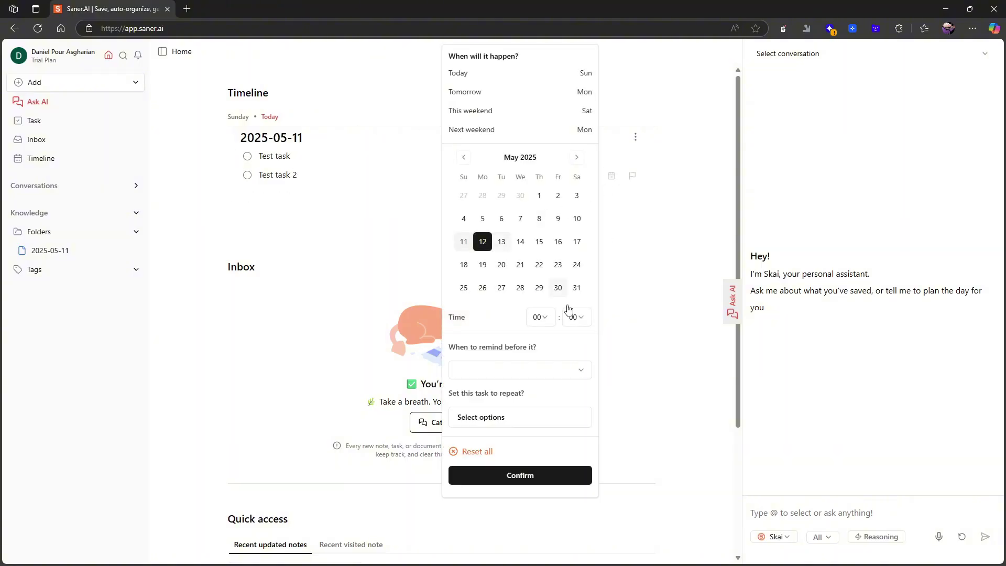
pyautogui.click(541, 373)
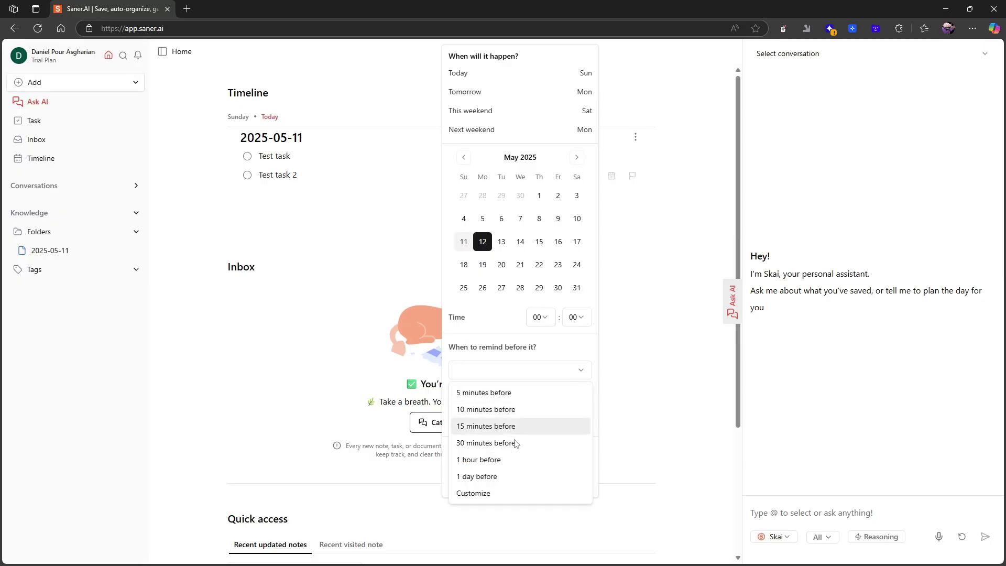
pyautogui.click(517, 461)
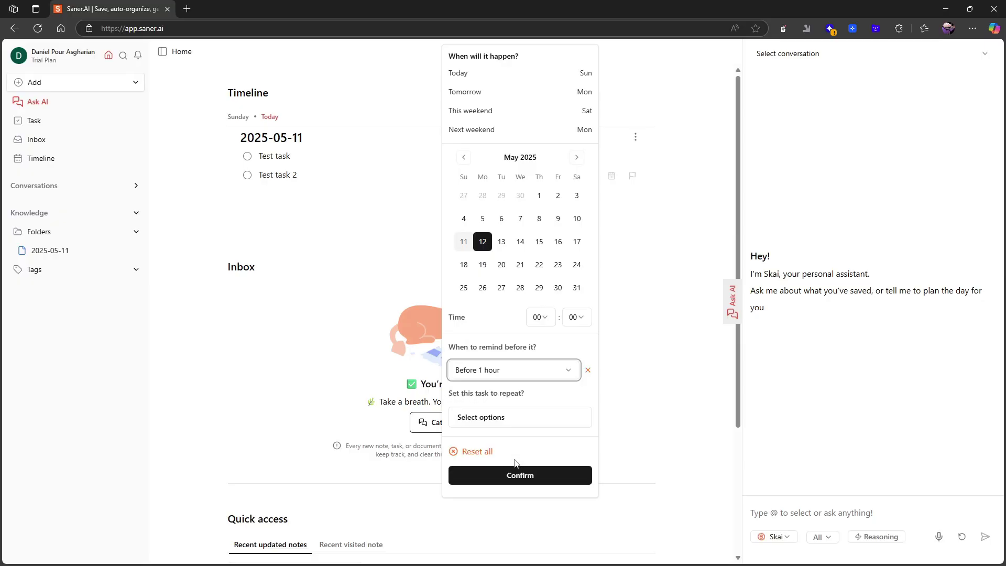
pyautogui.click(497, 419)
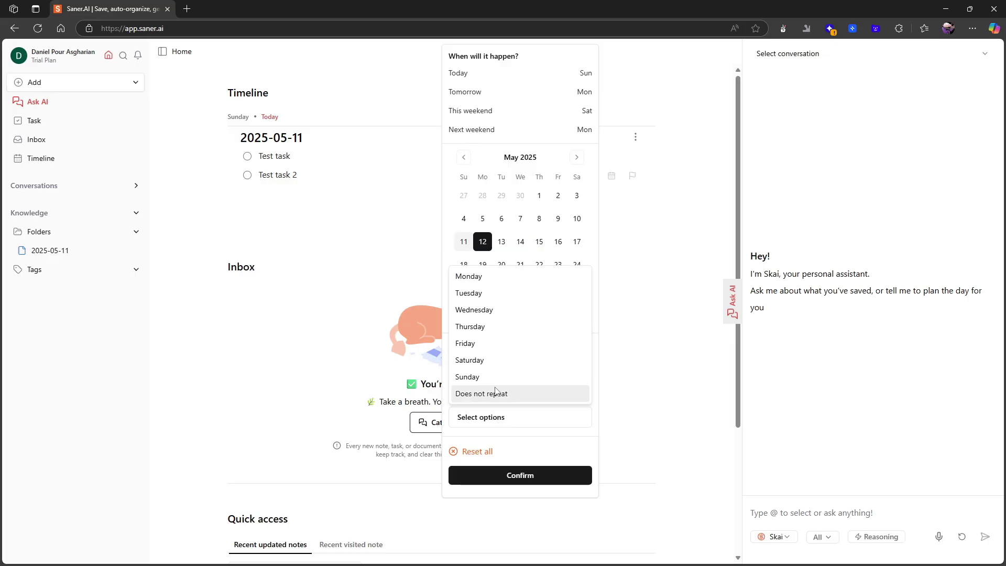
pyautogui.click(555, 55)
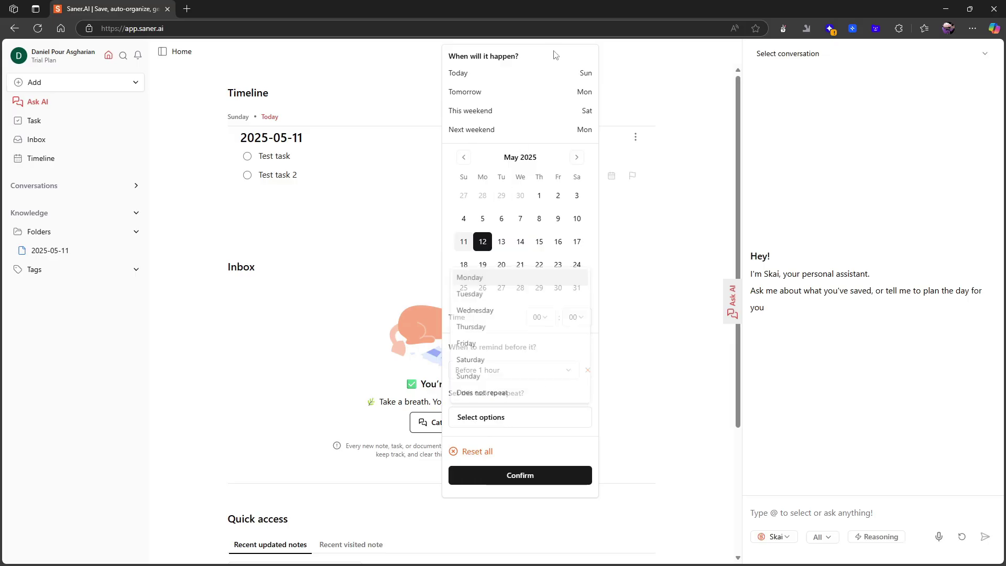
pyautogui.click(510, 477)
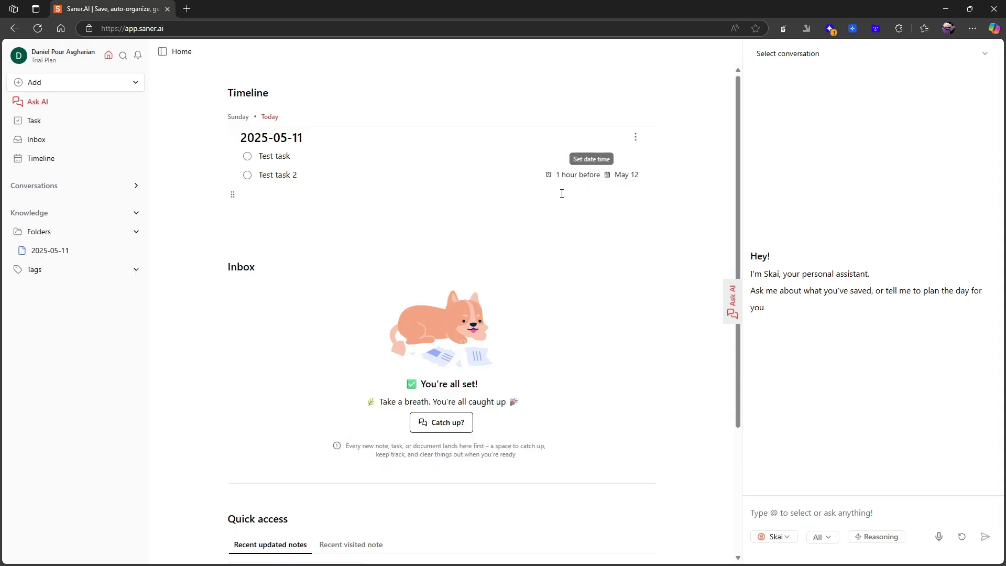
# Step: Set Test task 2's time to 12:00
pyautogui.click(599, 177)
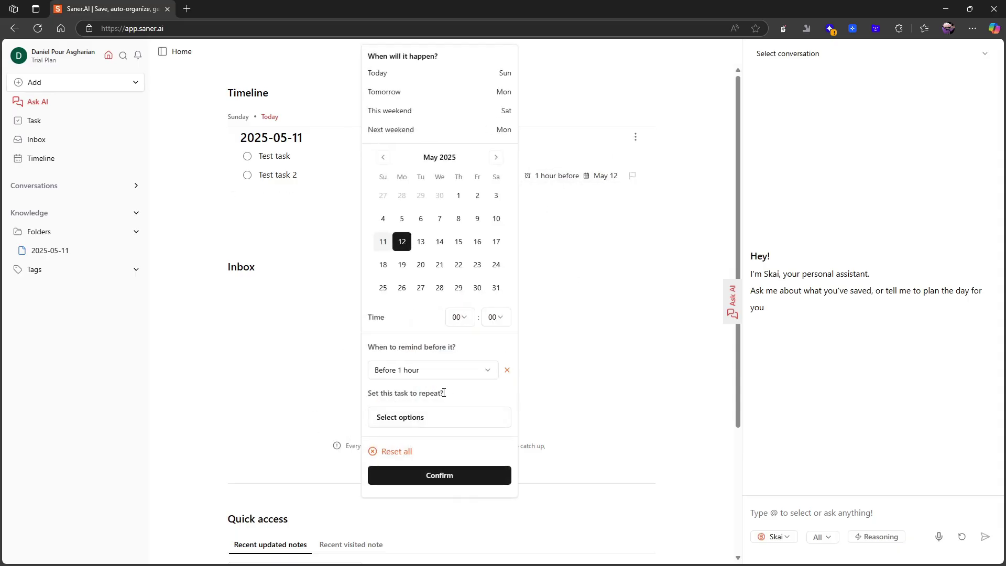
pyautogui.click(464, 317)
pyautogui.scroll(-2, 476, 427)
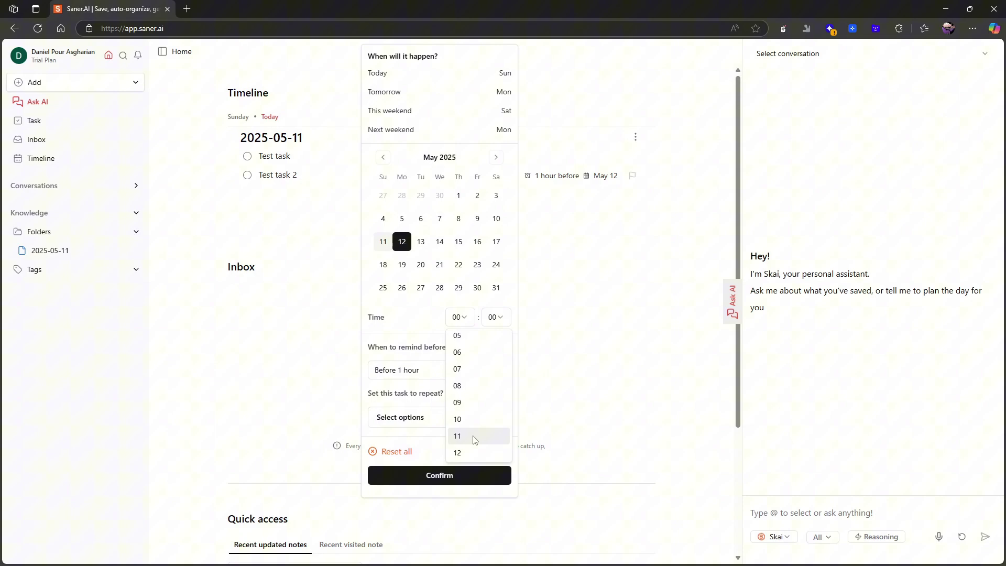
pyautogui.click(471, 452)
pyautogui.click(461, 476)
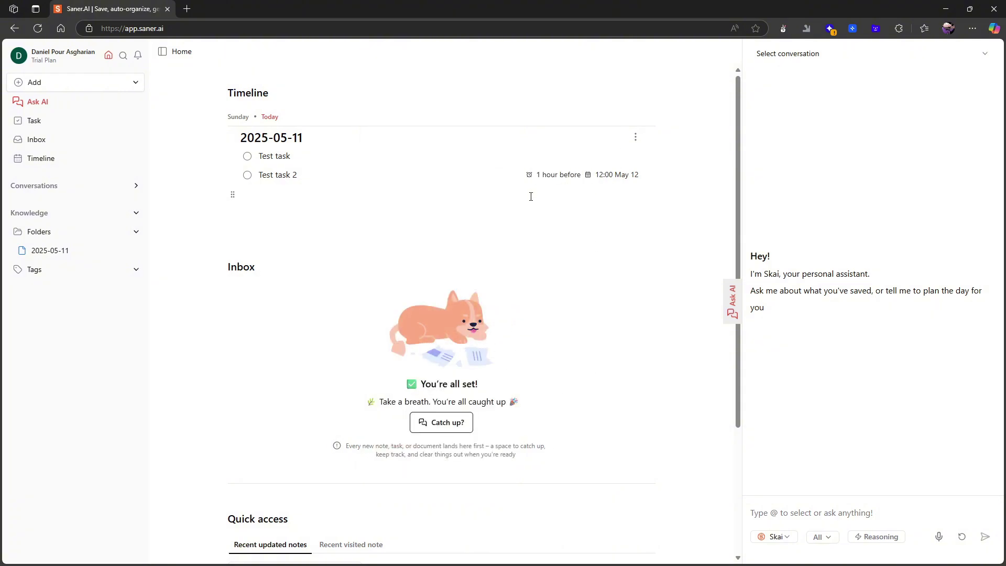
# Step: Open the 2025-05-11 note and insert a Convert speech to text block via the / menu
pyautogui.click(54, 252)
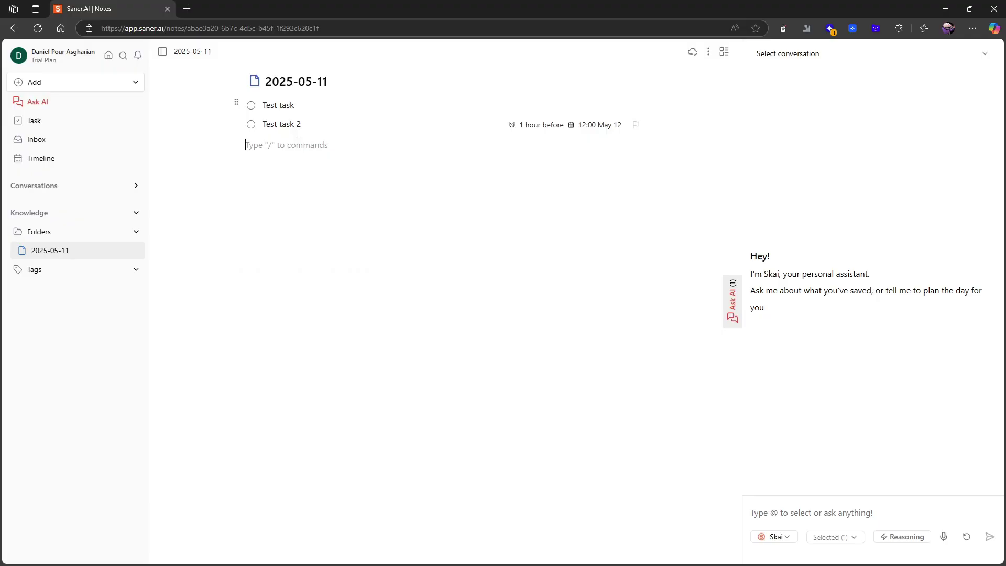
pyautogui.write('/')
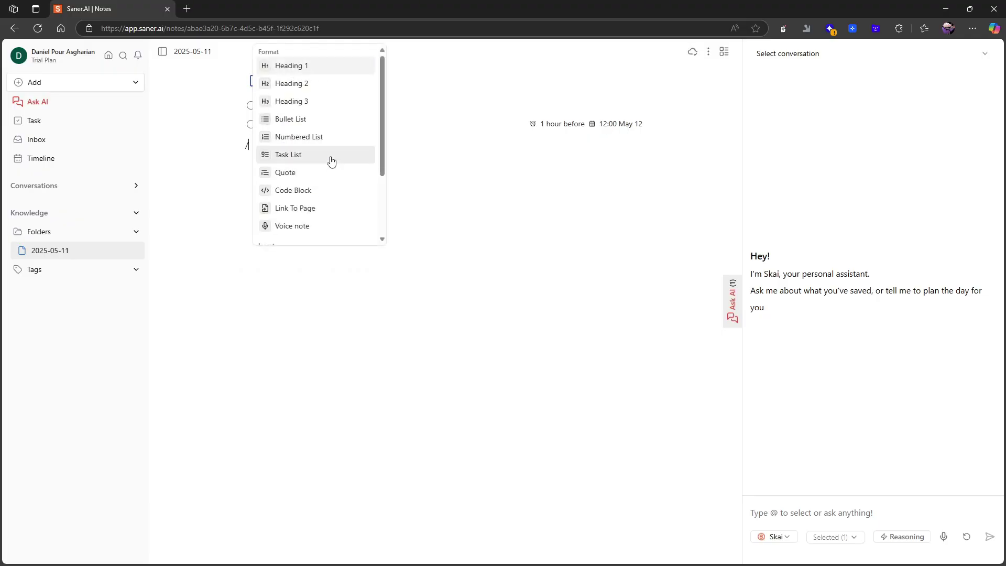
pyautogui.scroll(-1, 325, 184)
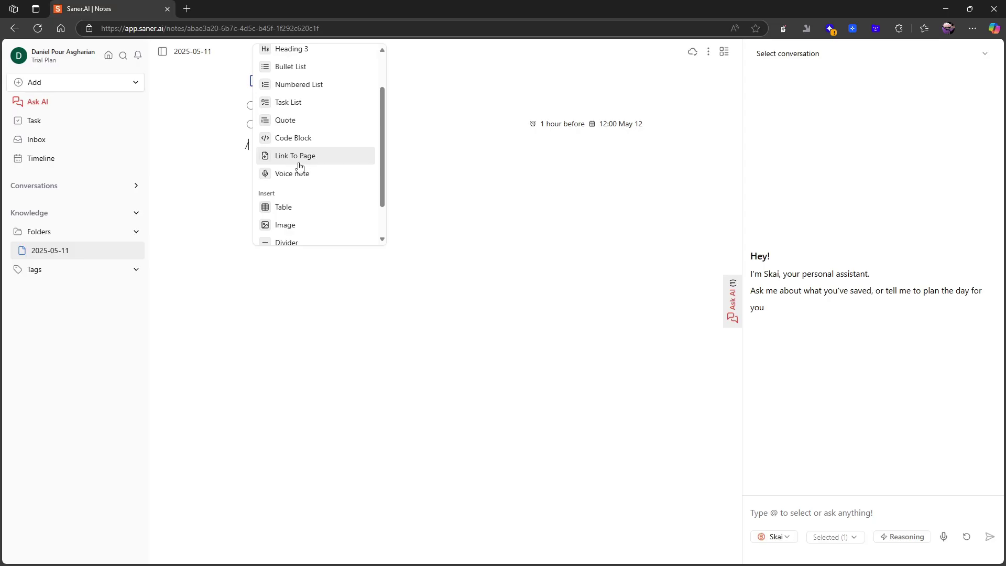
pyautogui.scroll(1, 305, 157)
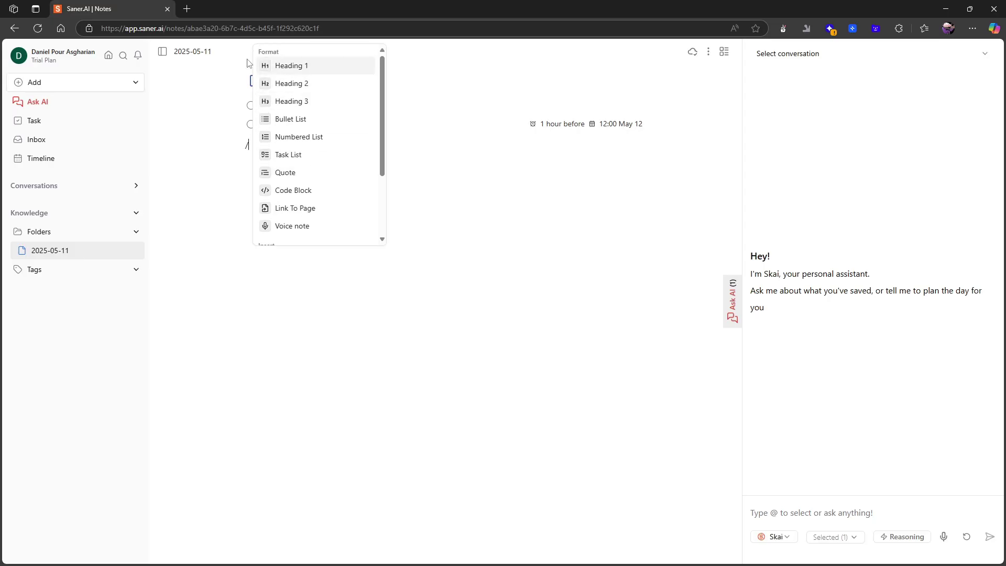
pyautogui.scroll(-2, 292, 210)
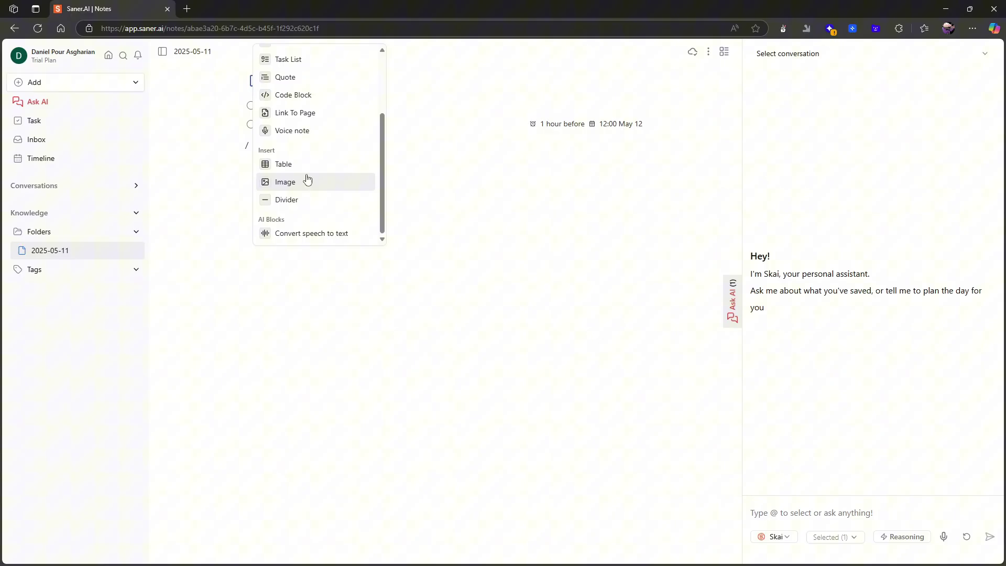
pyautogui.click(339, 238)
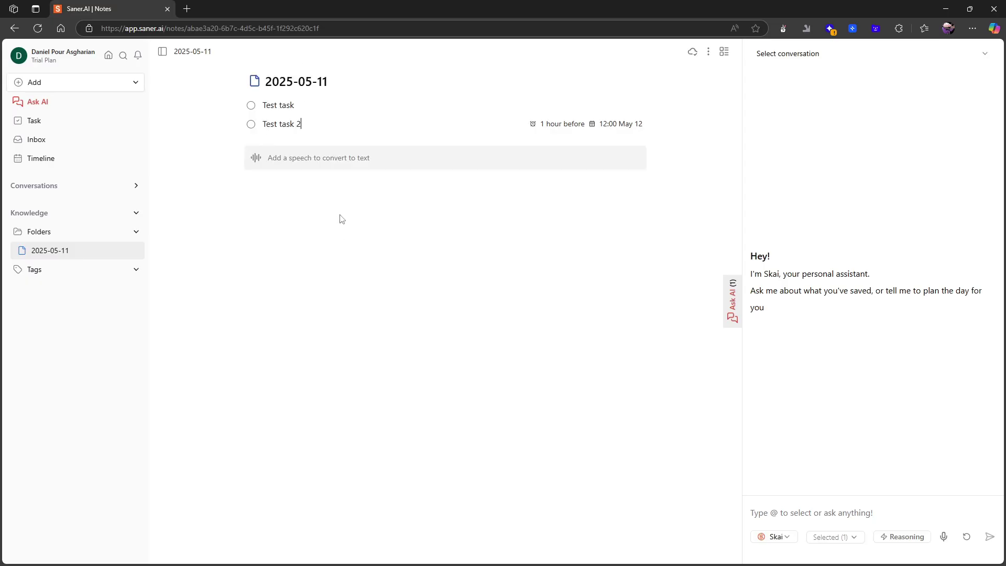
# Step: Dismiss the upload options and delete the speech-to-text block
pyautogui.click(295, 167)
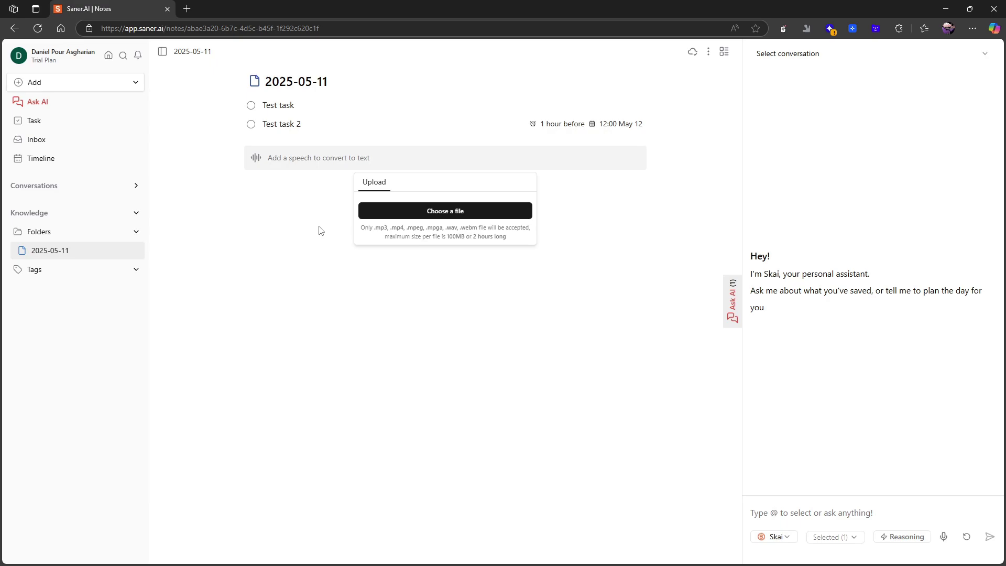
pyautogui.click(293, 189)
pyautogui.press('BackSpace')
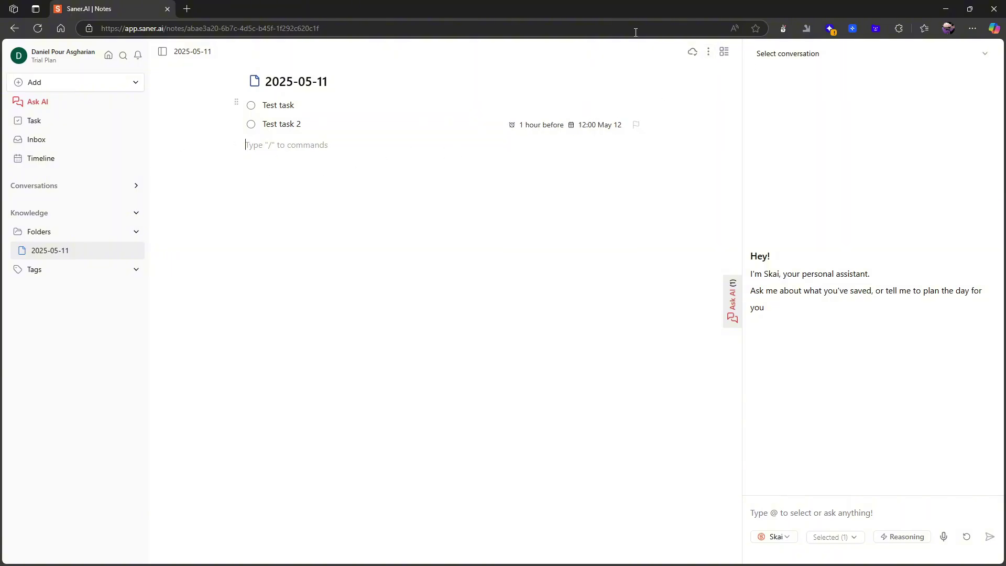
# Step: Open and close the Similar Notes panel twice, finding no similar notes
pyautogui.click(724, 51)
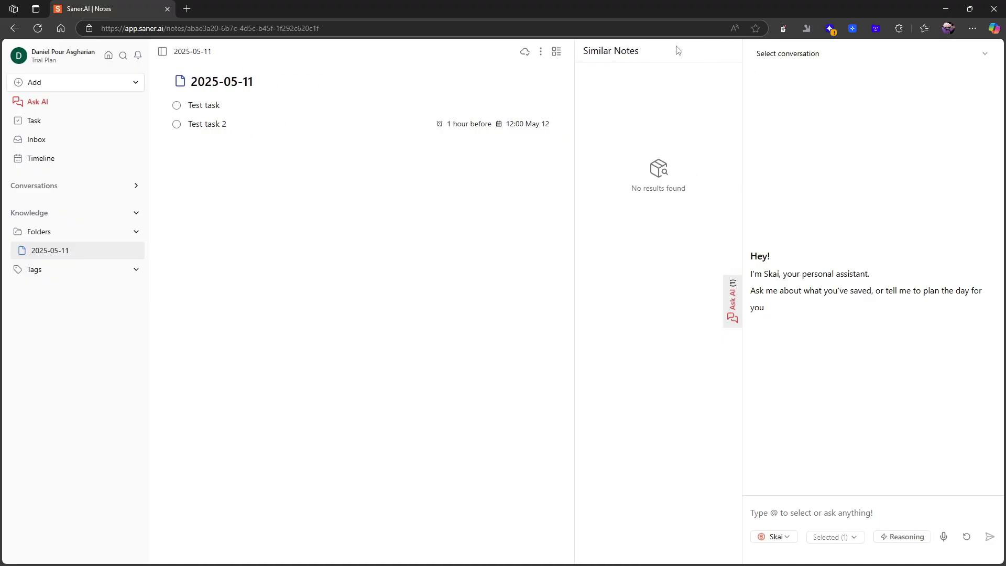
pyautogui.click(557, 54)
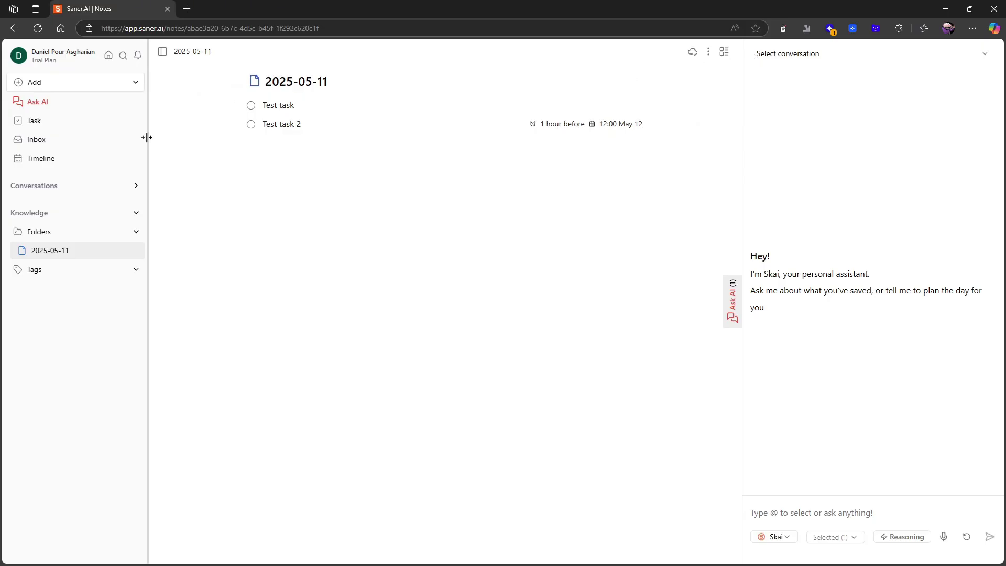
pyautogui.click(728, 53)
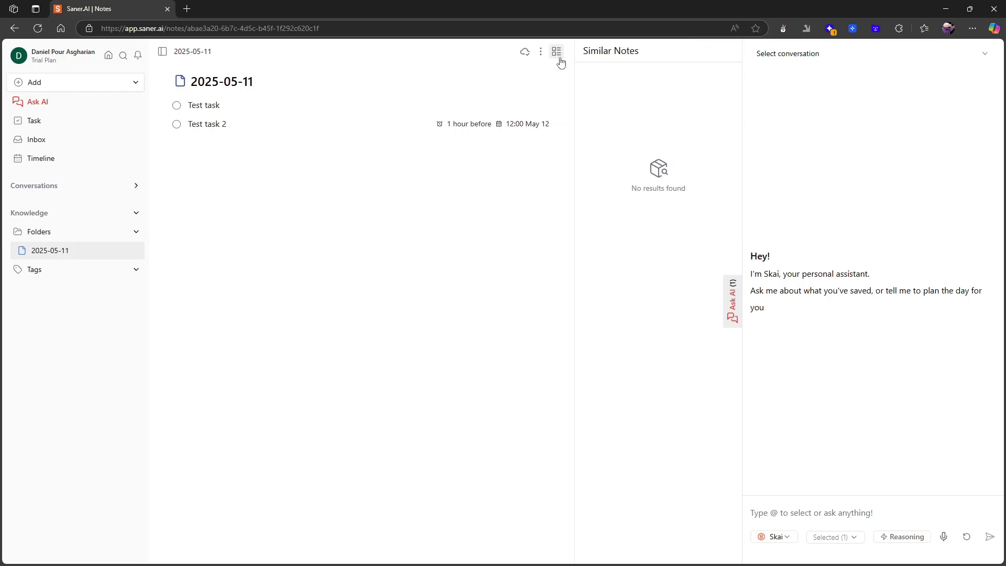
pyautogui.click(556, 51)
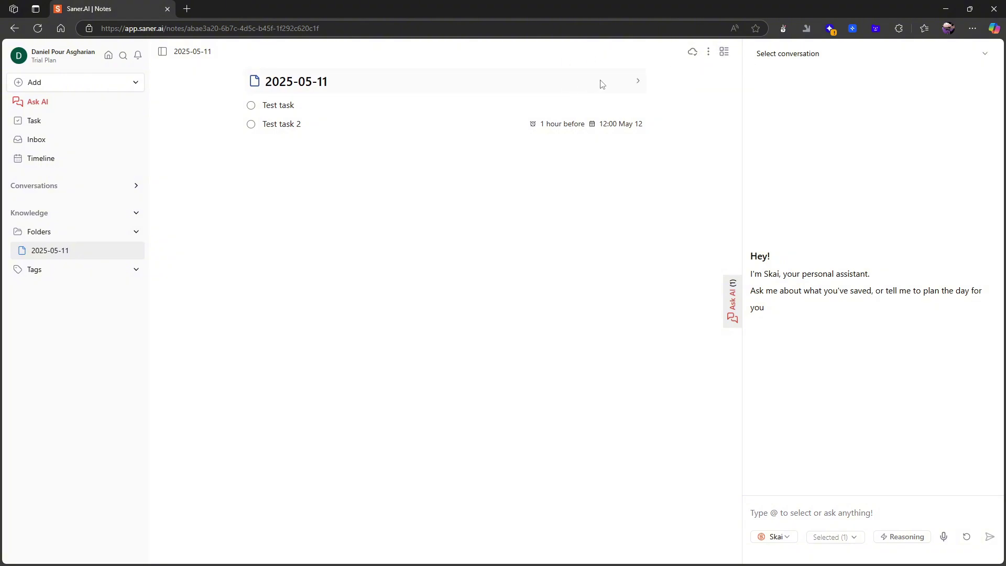
# Step: Expand the 2025-05-11 note's properties so its tags show 'Tasks'
pyautogui.click(640, 84)
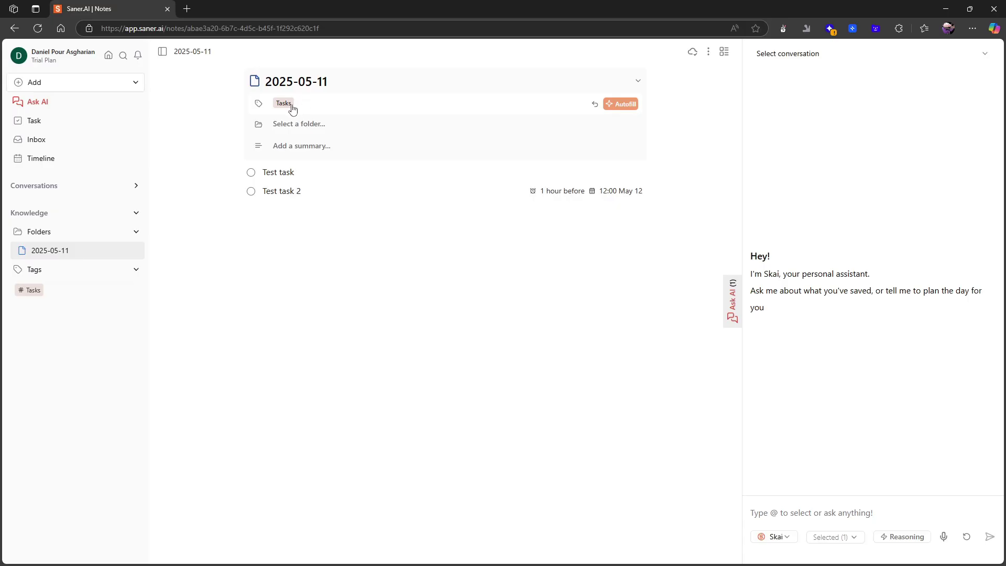
# Step: Go to the Tasks page and look over Test task and Test task 2 under Others
pyautogui.click(62, 127)
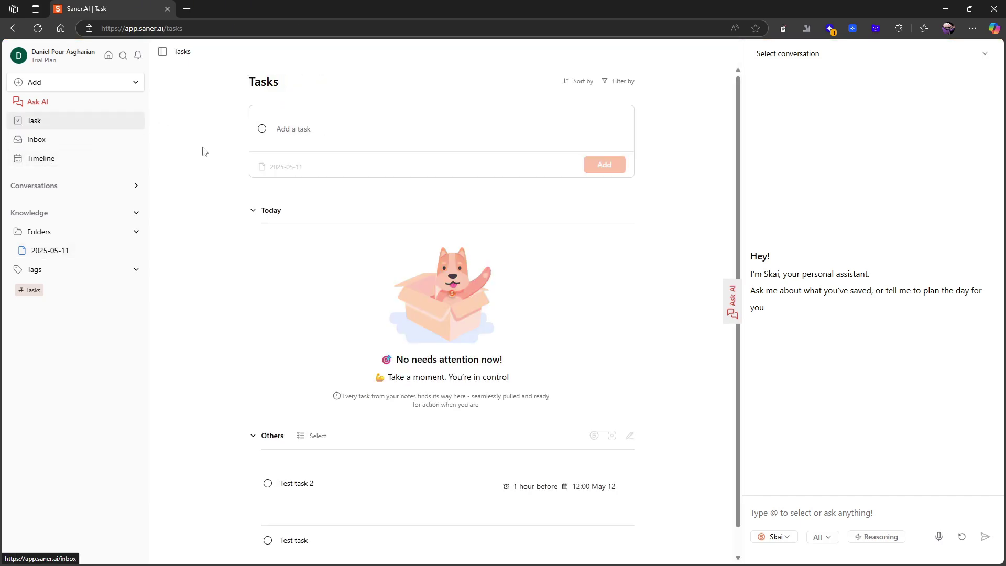
pyautogui.scroll(-1, 361, 192)
pyautogui.scroll(1, 344, 188)
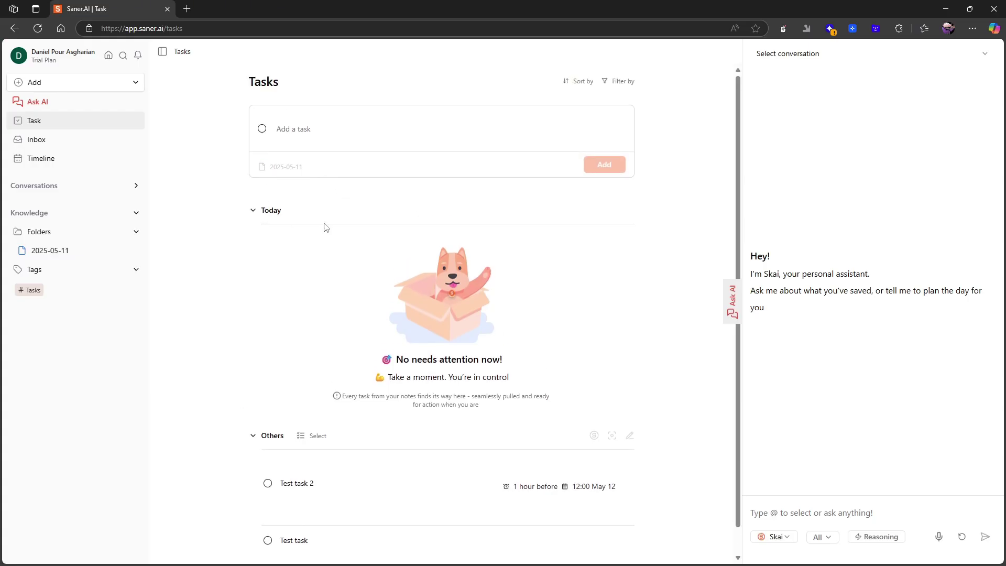
pyautogui.scroll(-1, 287, 317)
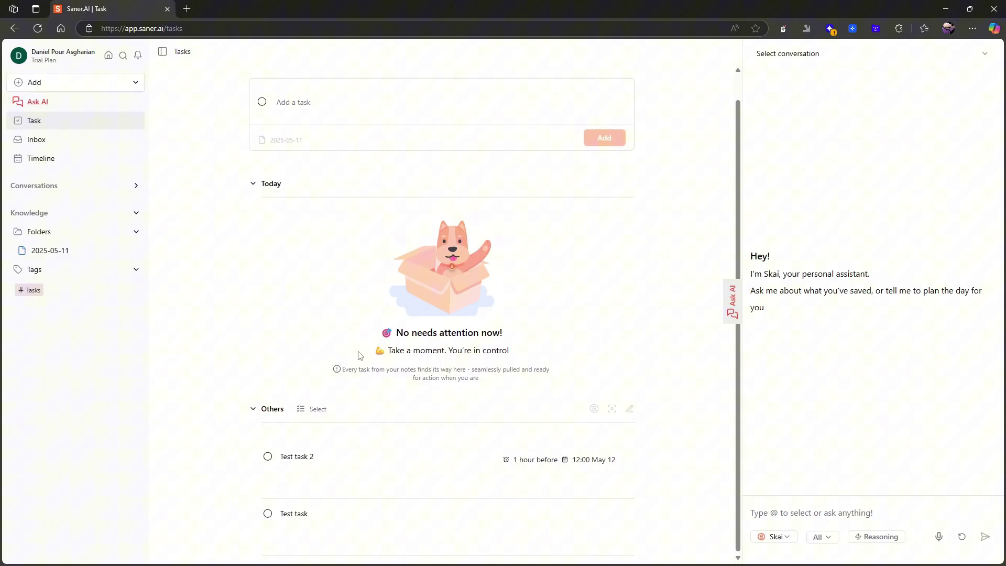
pyautogui.scroll(1, 362, 388)
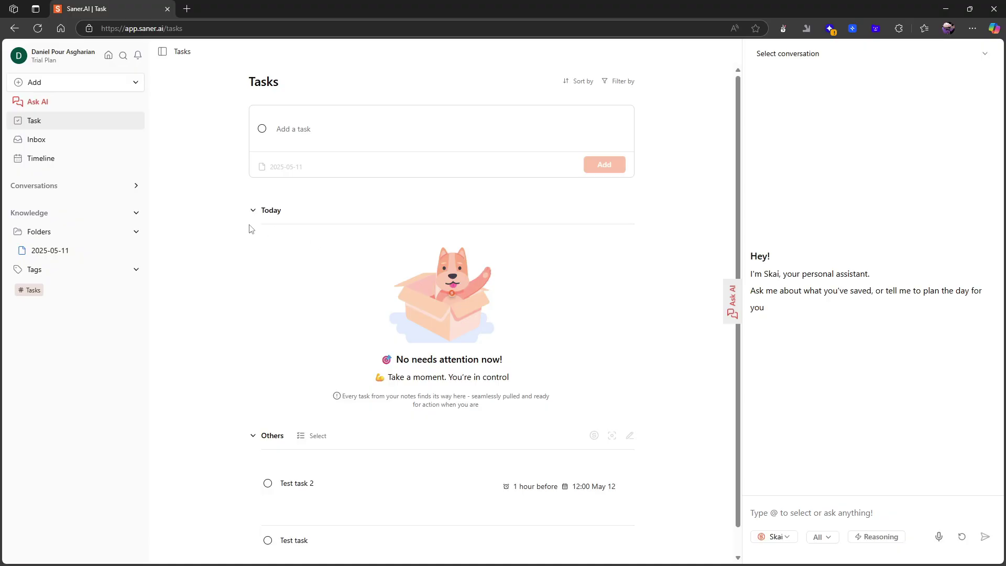
pyautogui.scroll(-1, 420, 336)
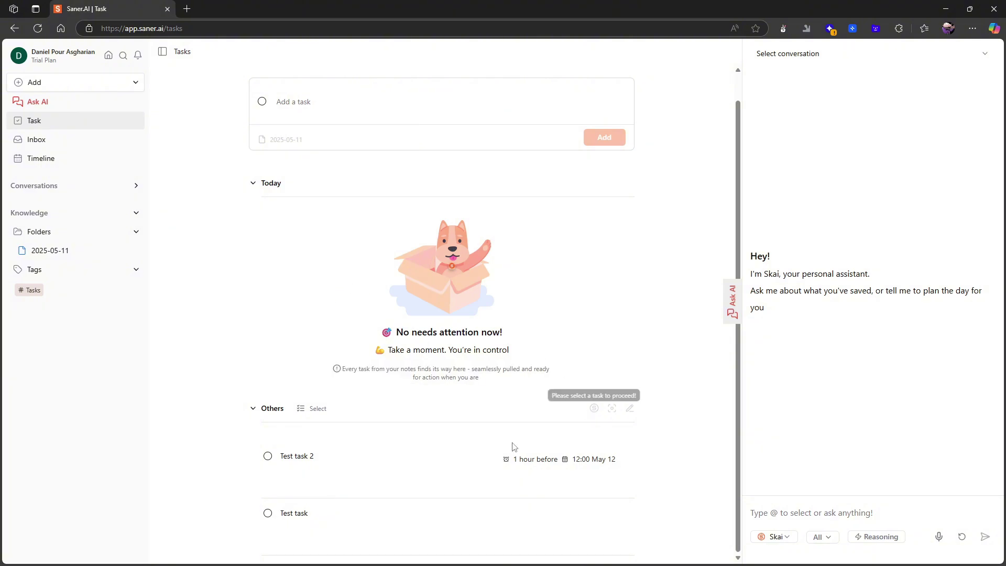
pyautogui.moveTo(330, 456)
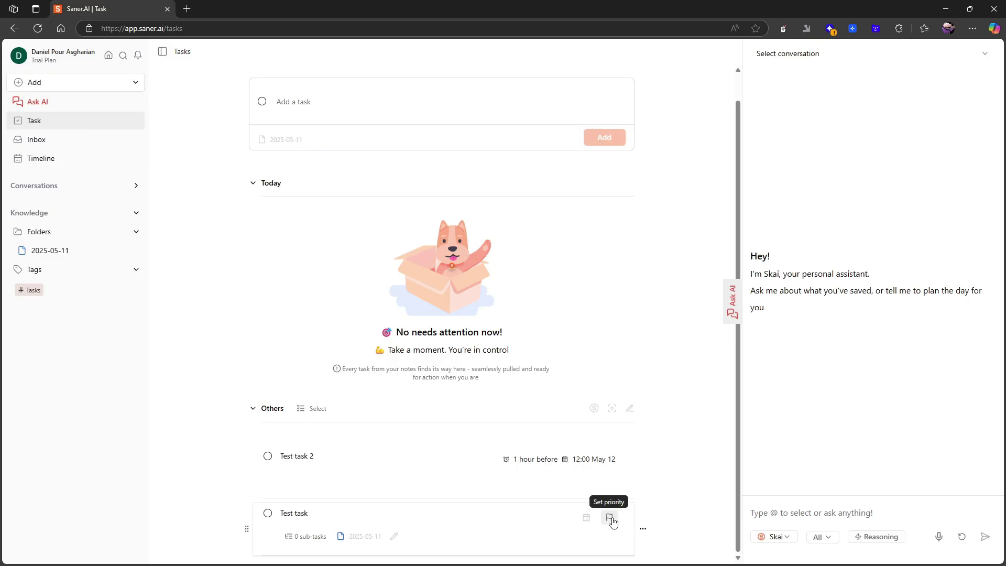
pyautogui.scroll(1, 577, 498)
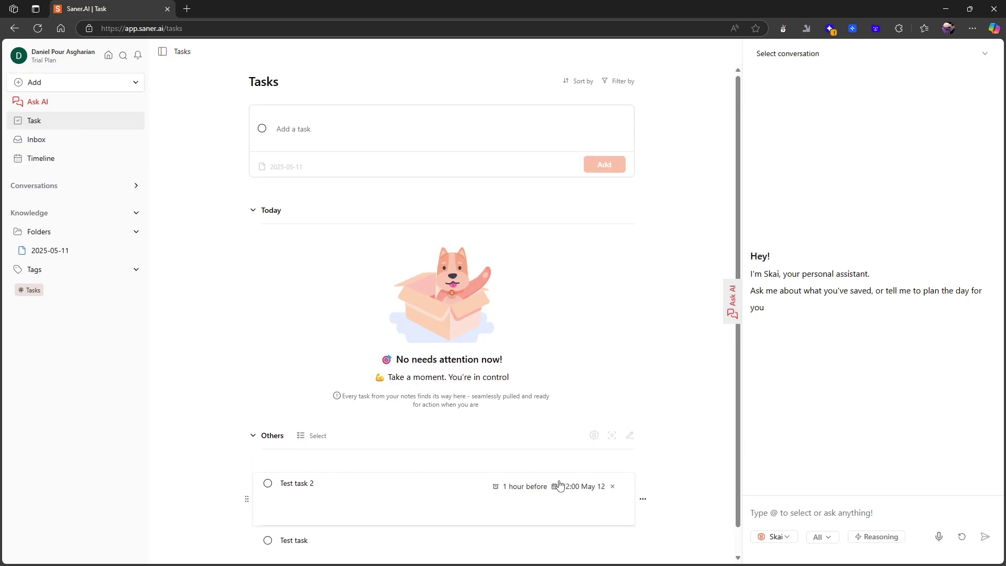
# Step: Open the Timeline via Inbox and step between 2025-05-10, 2025-05-11 and the next day
pyautogui.click(70, 145)
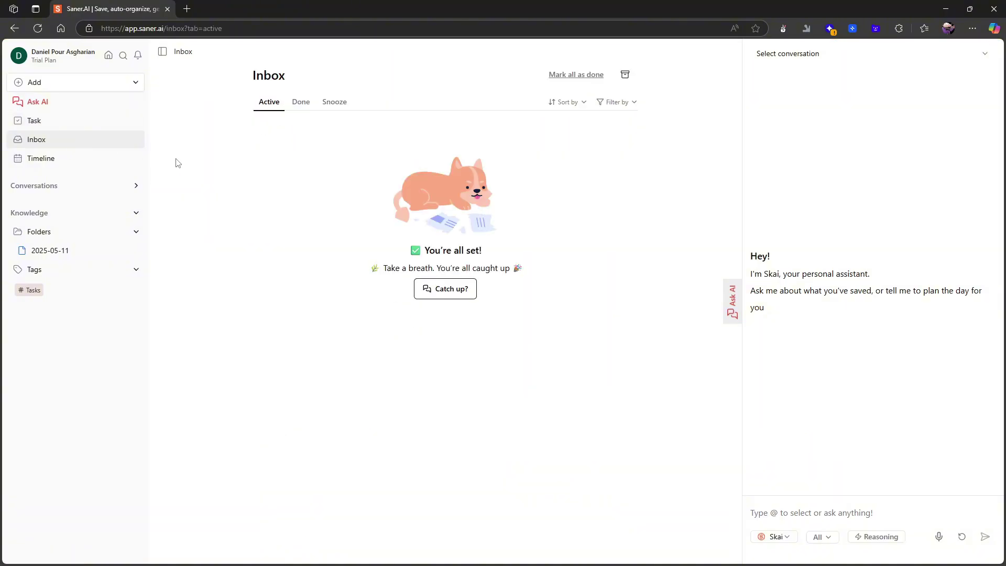
pyautogui.click(51, 164)
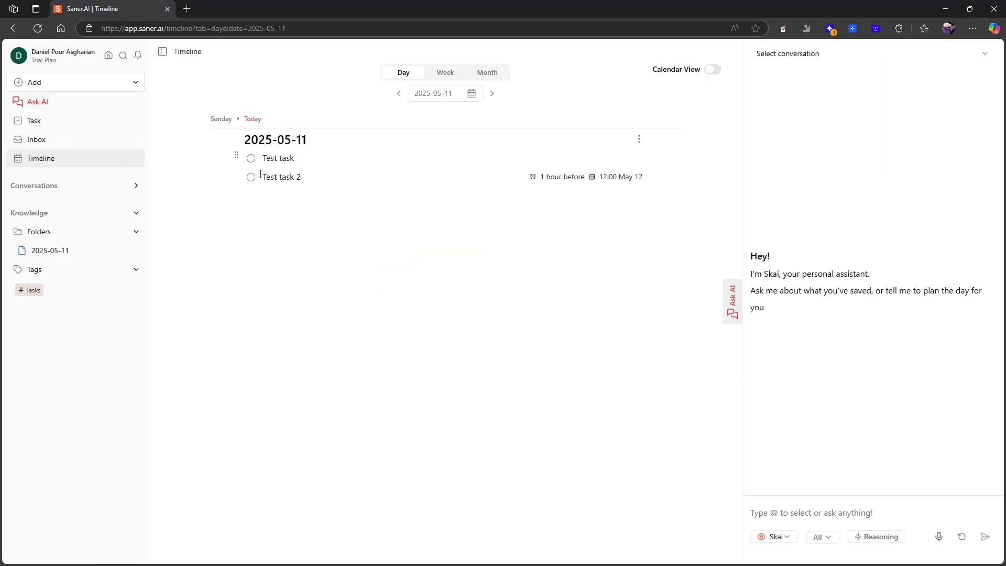
pyautogui.click(396, 94)
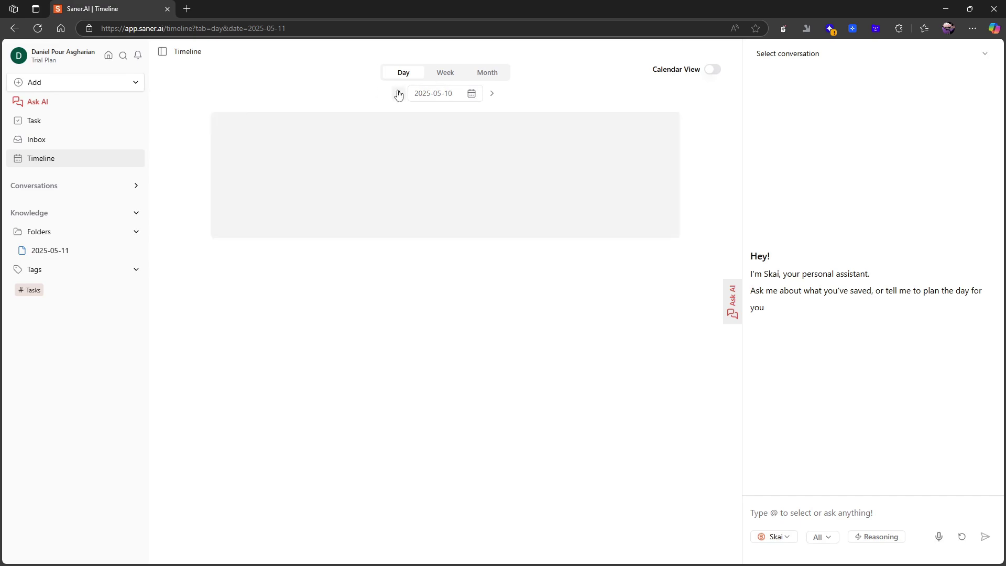
pyautogui.click(491, 94)
pyautogui.click(491, 94)
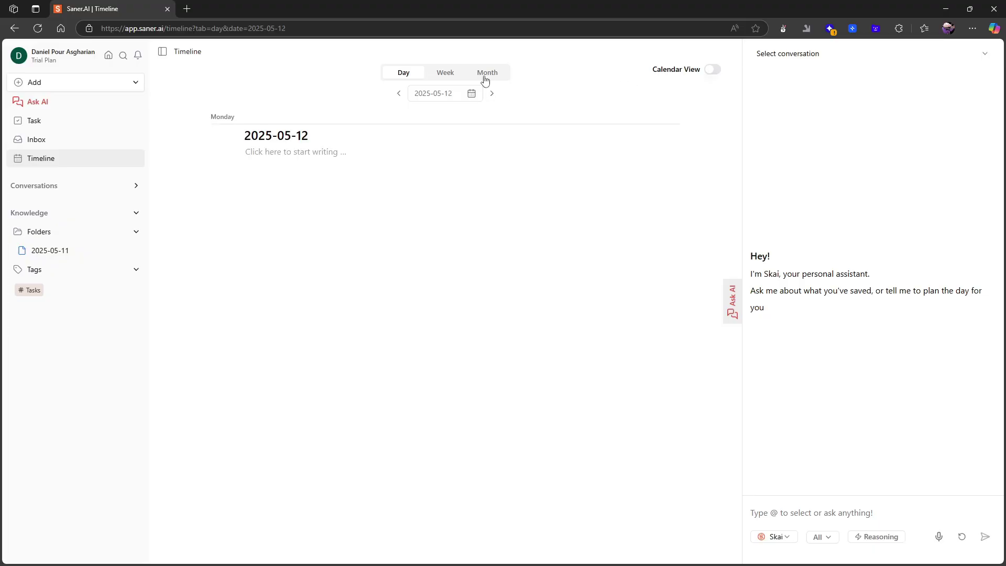
# Step: Try the Month, Week and Day views, then turn on Calendar View
pyautogui.click(488, 75)
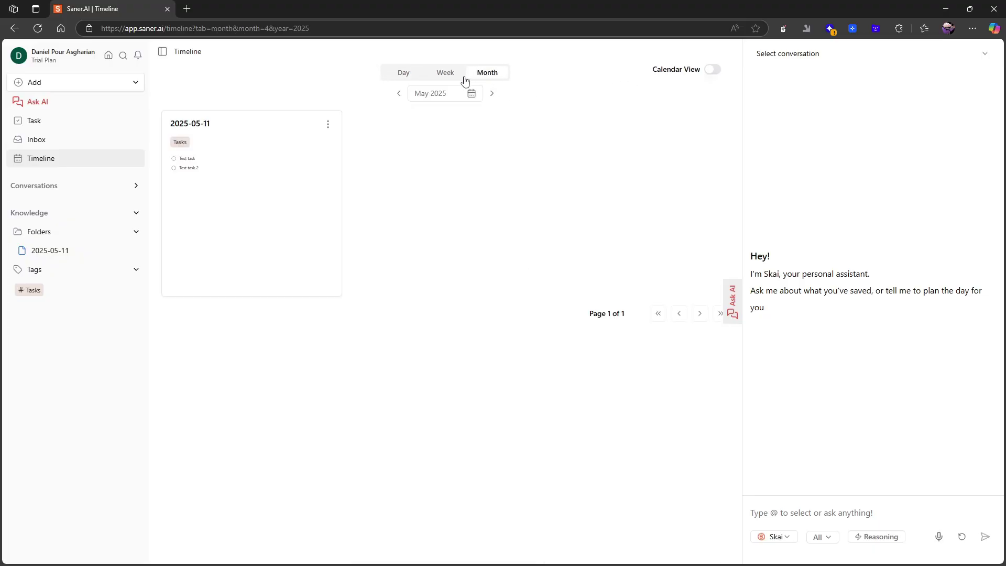
pyautogui.click(445, 74)
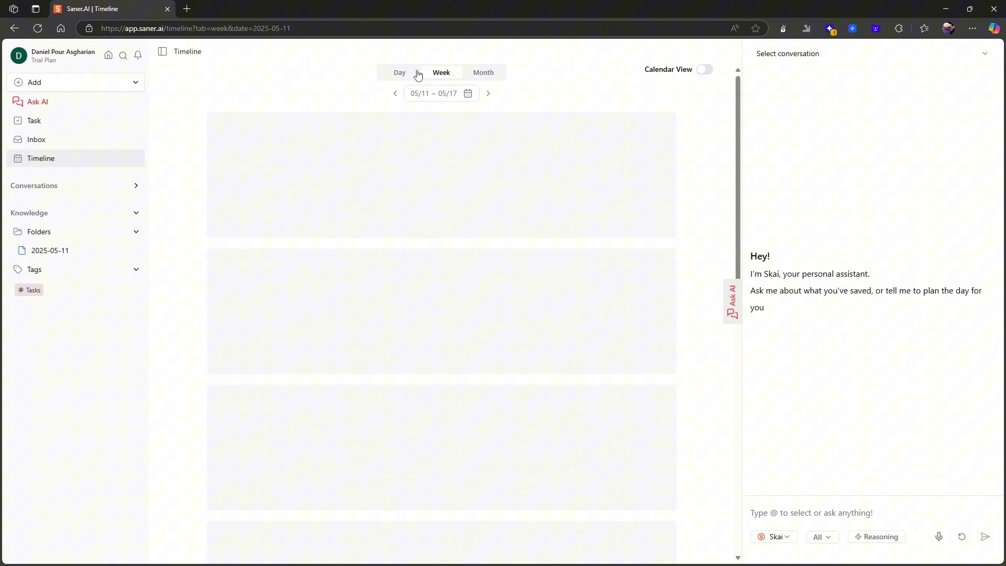
pyautogui.click(395, 73)
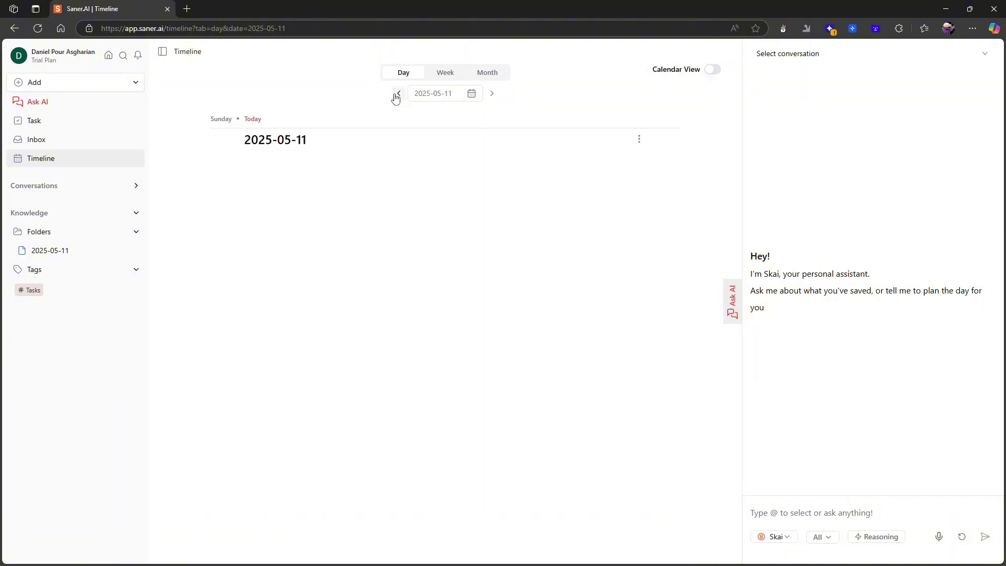
pyautogui.click(710, 70)
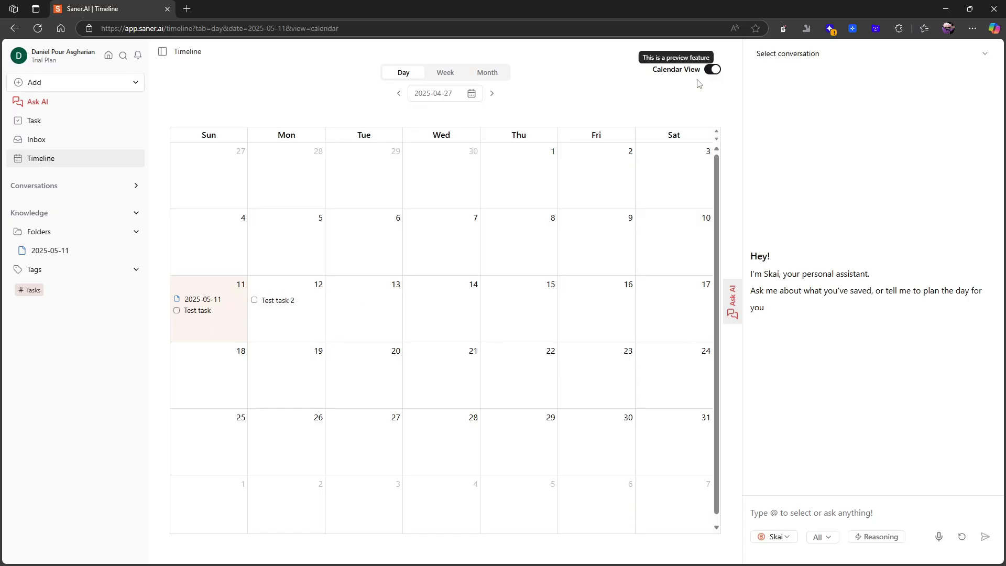
# Step: Switch the calendar between list, week and month views, ending on the week of 05/11–05/18
pyautogui.click(714, 69)
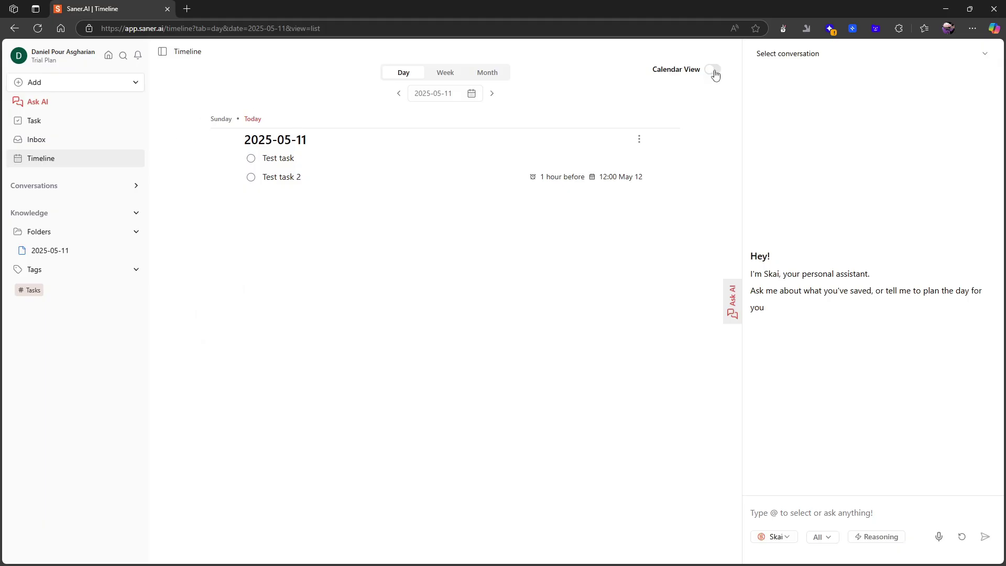
pyautogui.click(713, 70)
pyautogui.click(449, 74)
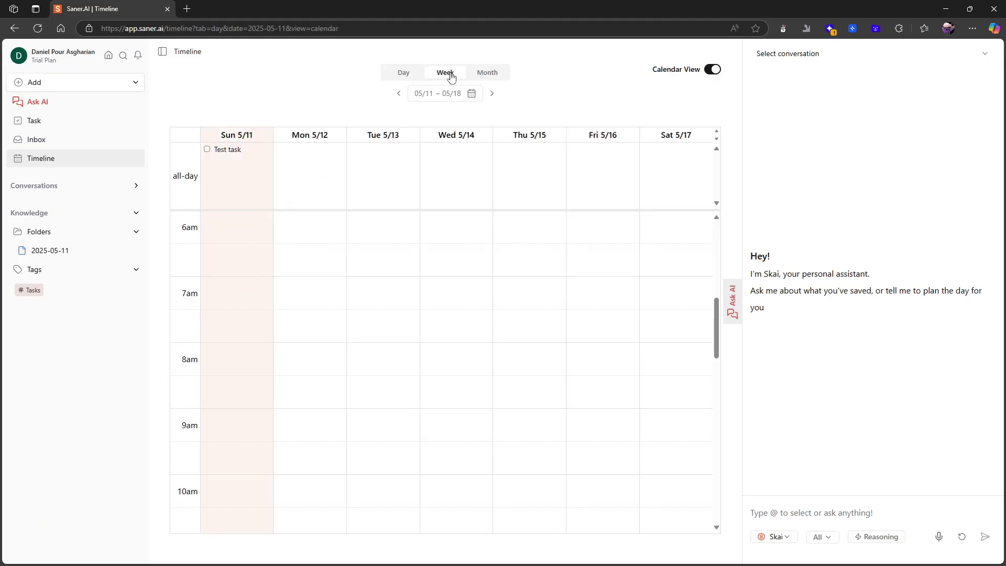
pyautogui.click(481, 74)
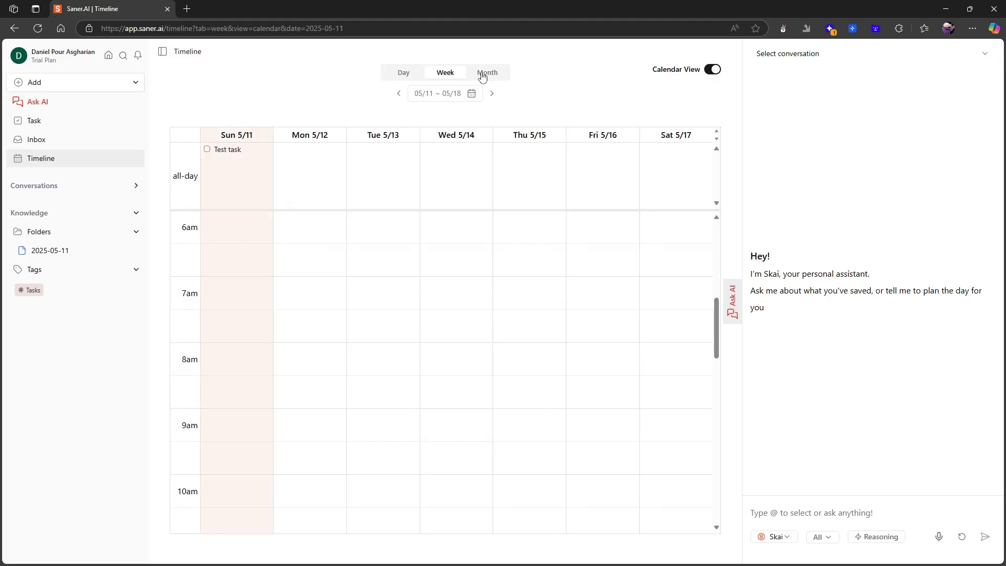
pyautogui.click(454, 76)
# Step: Reschedule the task to 12:00 on Monday 5/12 in the week timeline
pyautogui.click(220, 151)
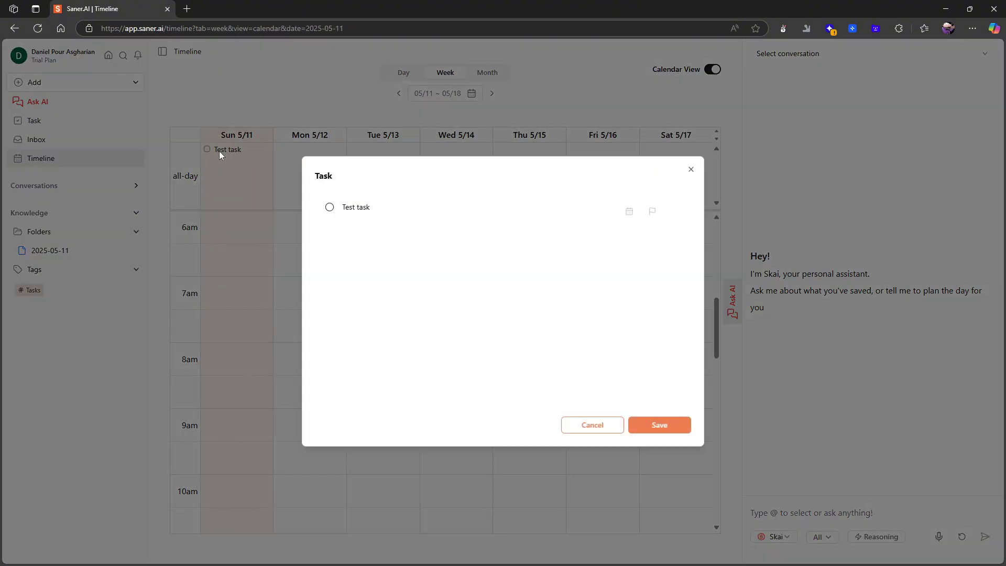
pyautogui.click(630, 212)
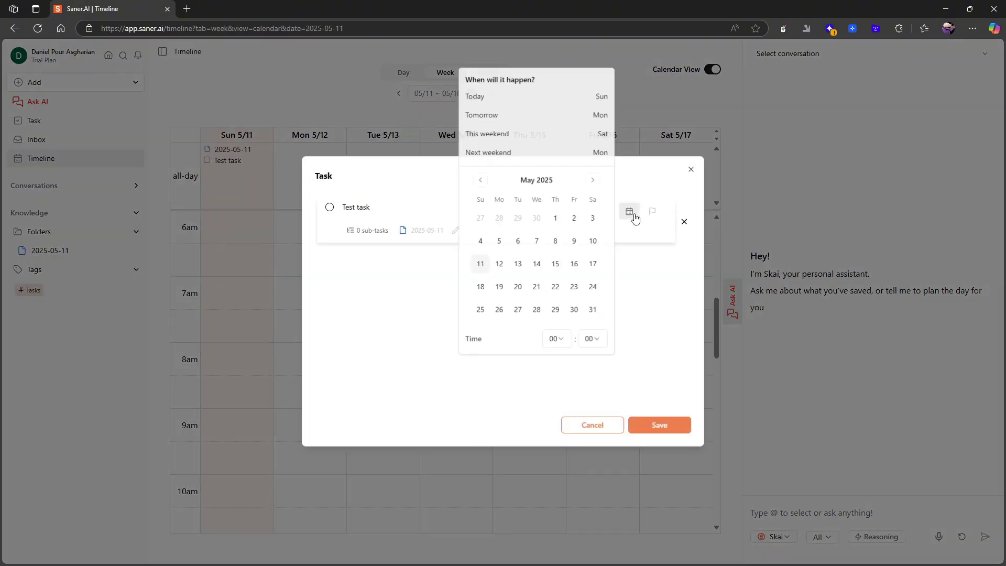
pyautogui.click(557, 347)
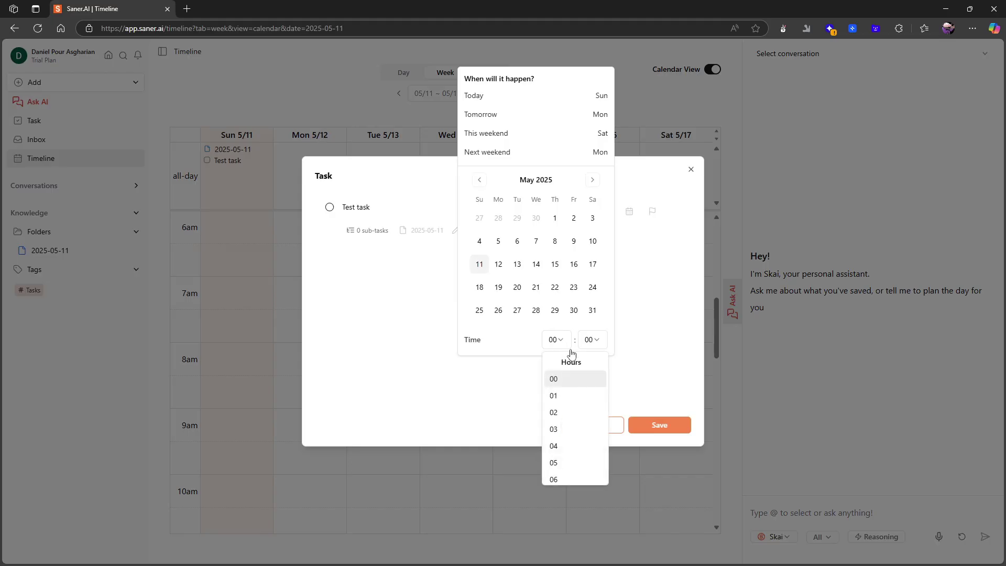
pyautogui.scroll(-2, 570, 476)
pyautogui.click(569, 475)
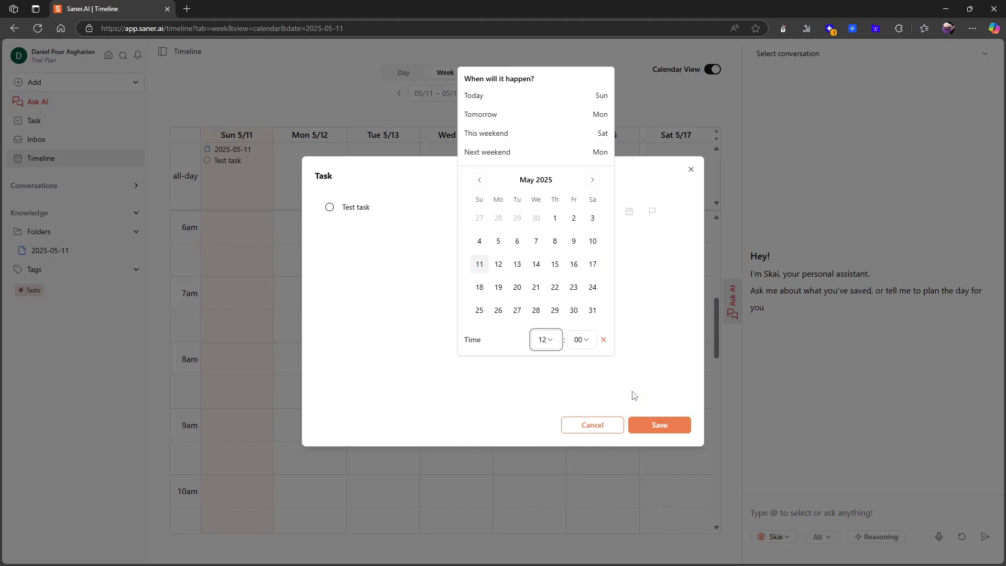
pyautogui.click(659, 424)
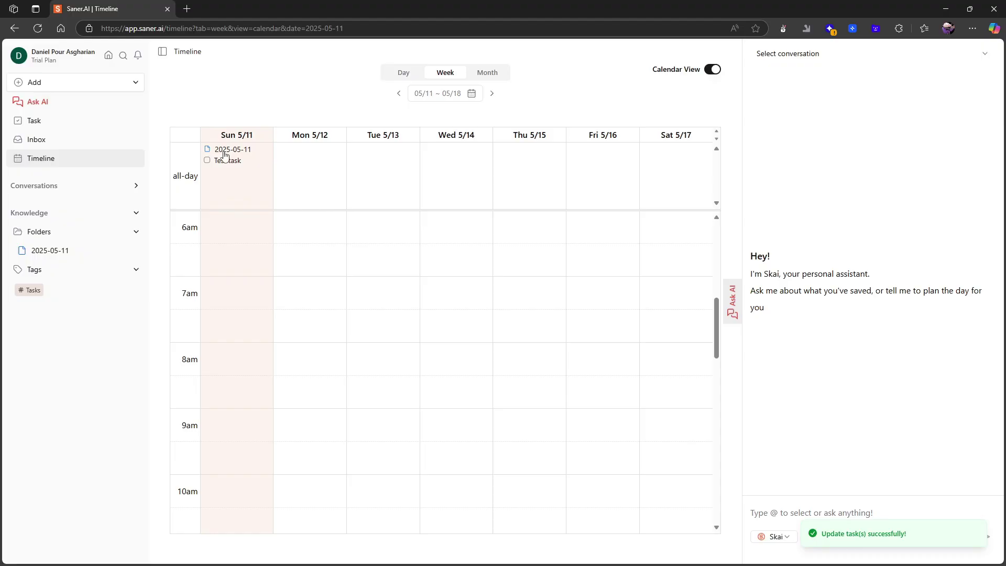
pyautogui.scroll(-1, 524, 356)
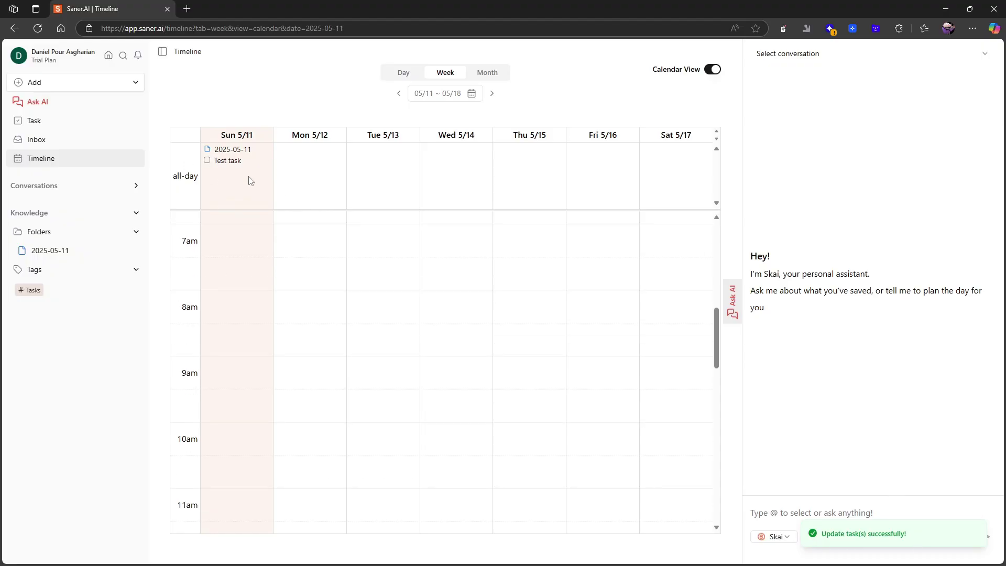
# Step: Check Test task's details without changes, then reopen the 2025-05-11 note
pyautogui.click(242, 161)
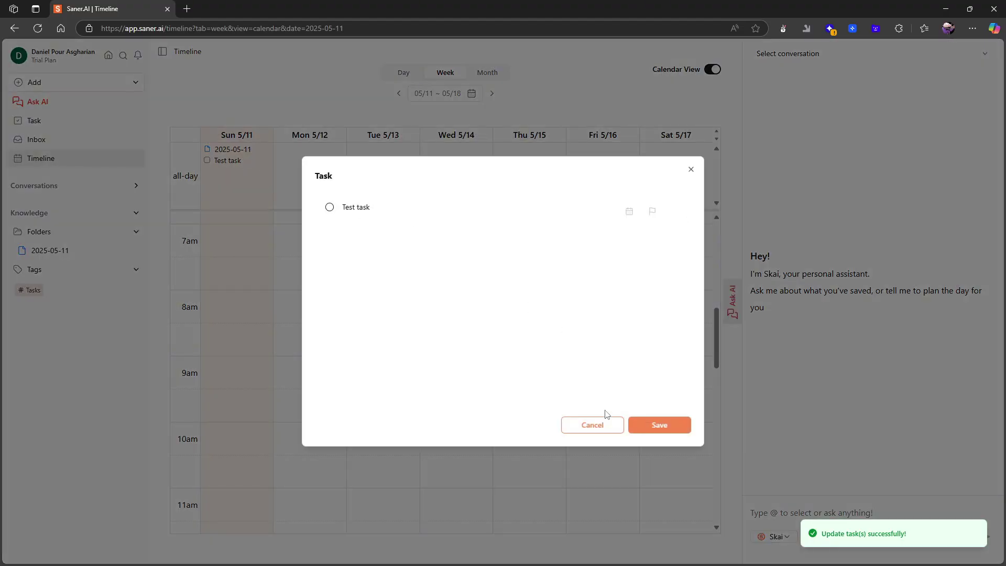
pyautogui.click(689, 172)
pyautogui.scroll(-3, 312, 395)
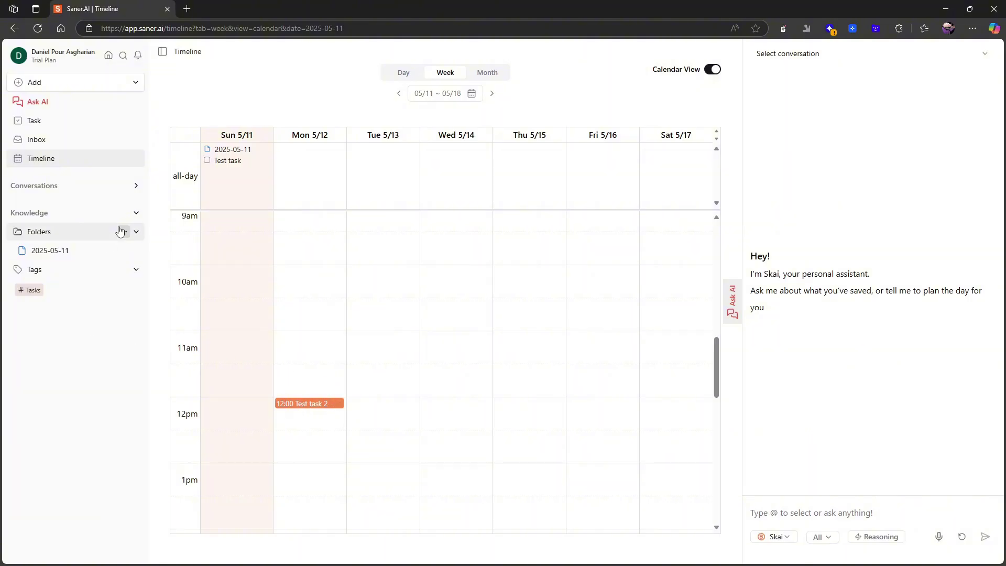
pyautogui.click(70, 261)
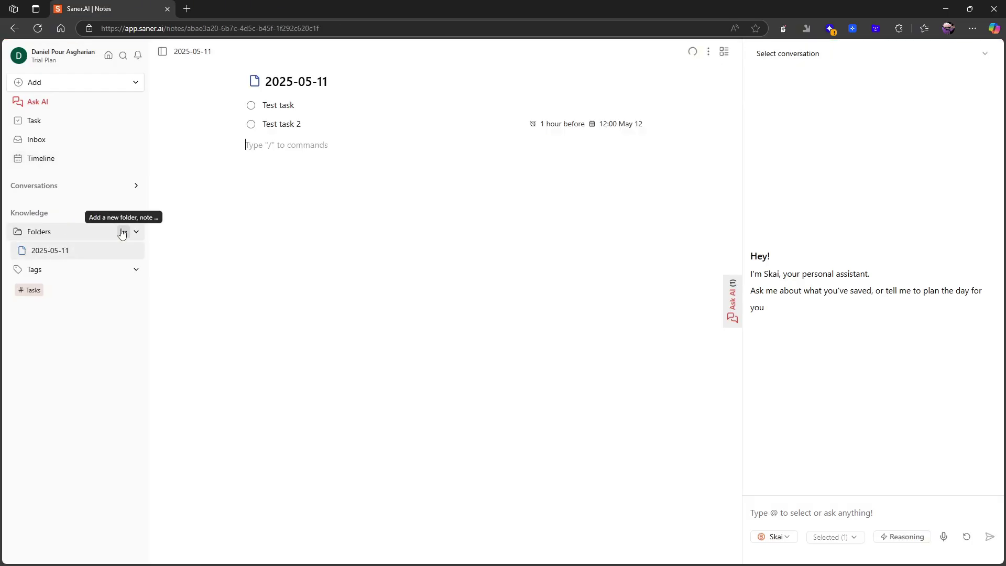
# Step: Add a new note under Folders and delete the duplicate Untitled document
pyautogui.click(122, 232)
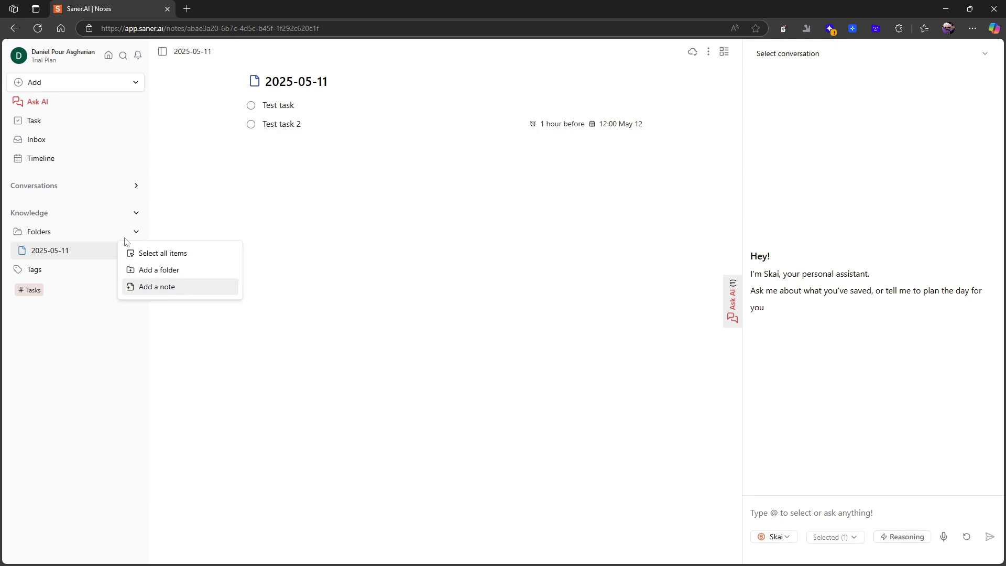
pyautogui.click(135, 214)
pyautogui.click(135, 216)
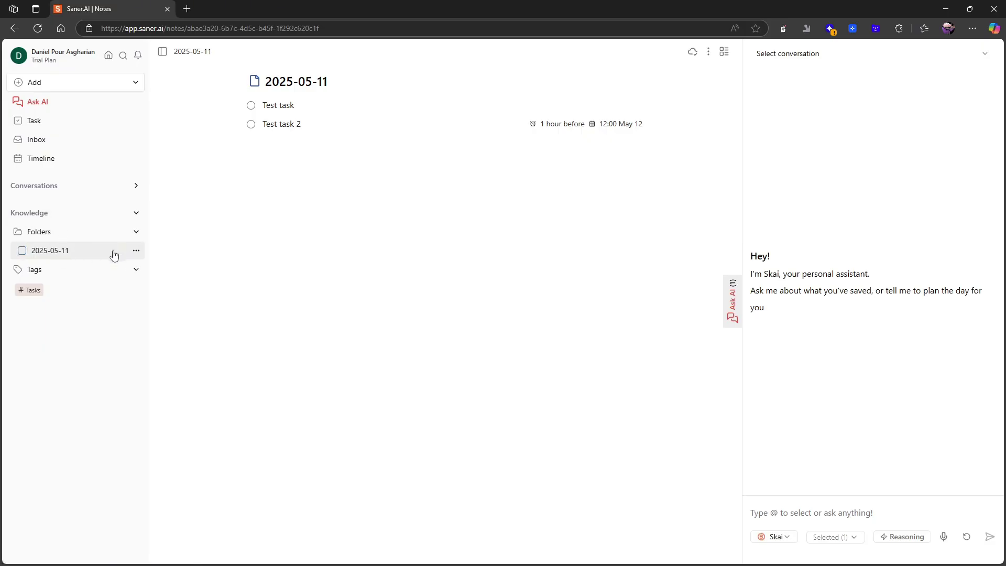
pyautogui.click(124, 232)
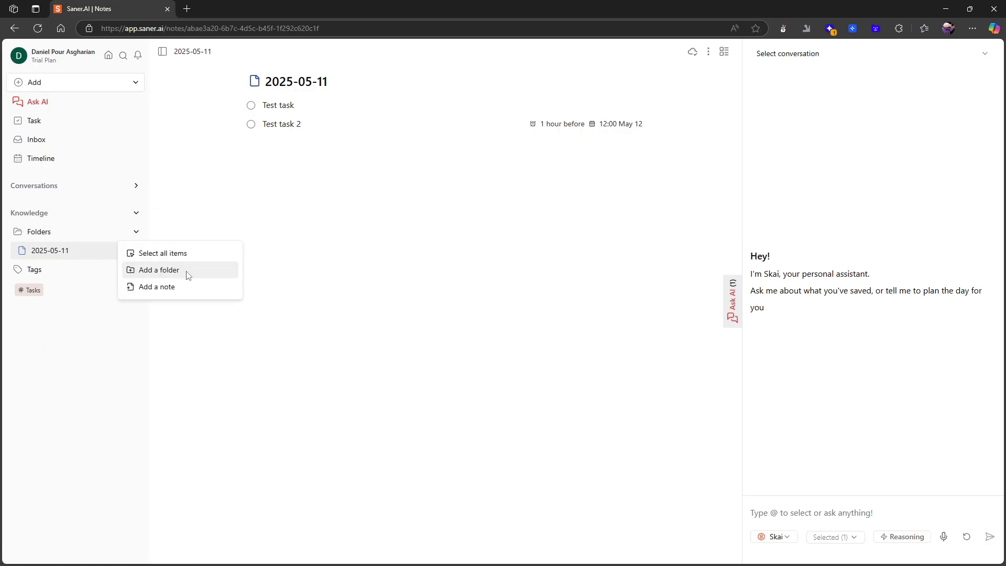
pyautogui.click(175, 287)
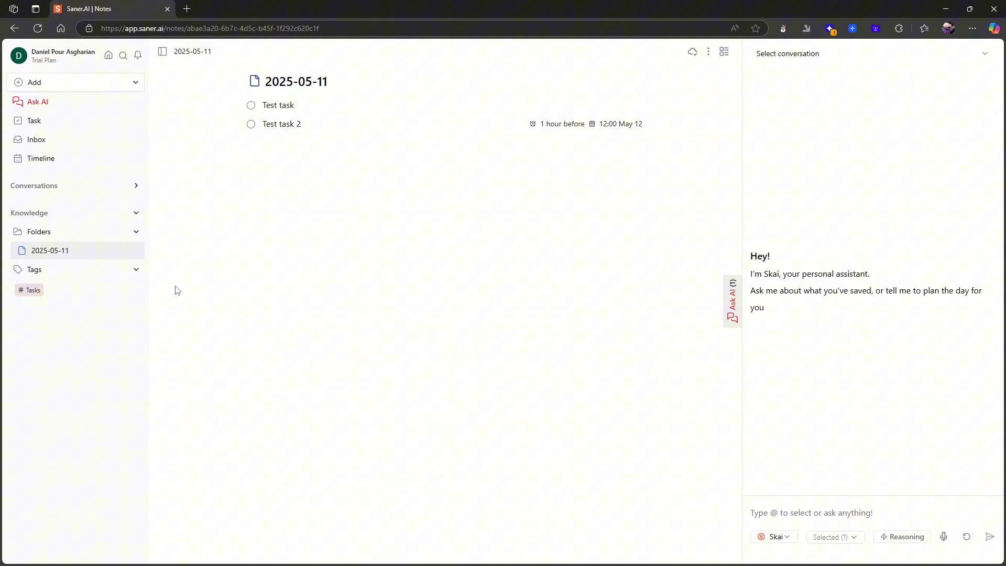
pyautogui.rightClick(145, 277)
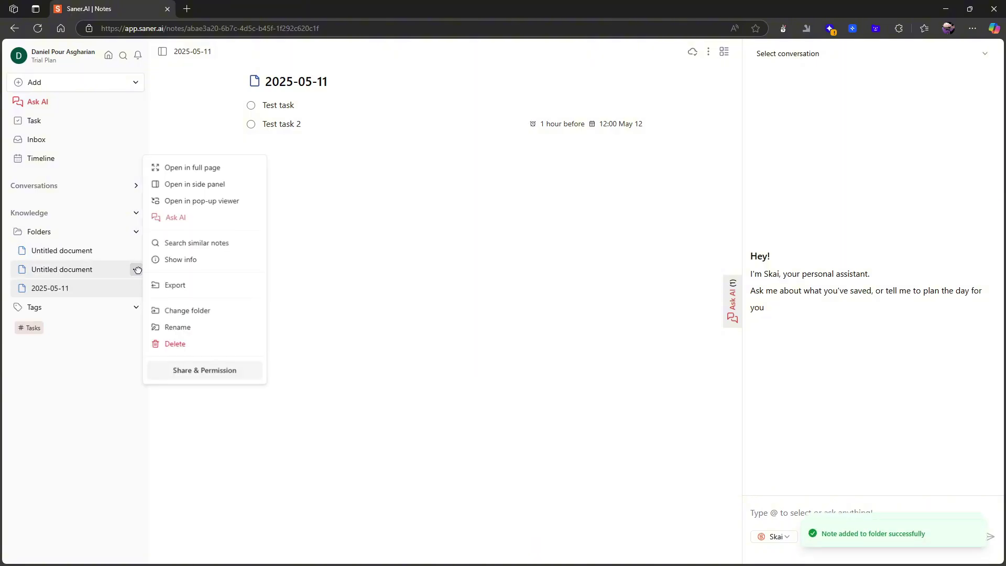
pyautogui.click(179, 344)
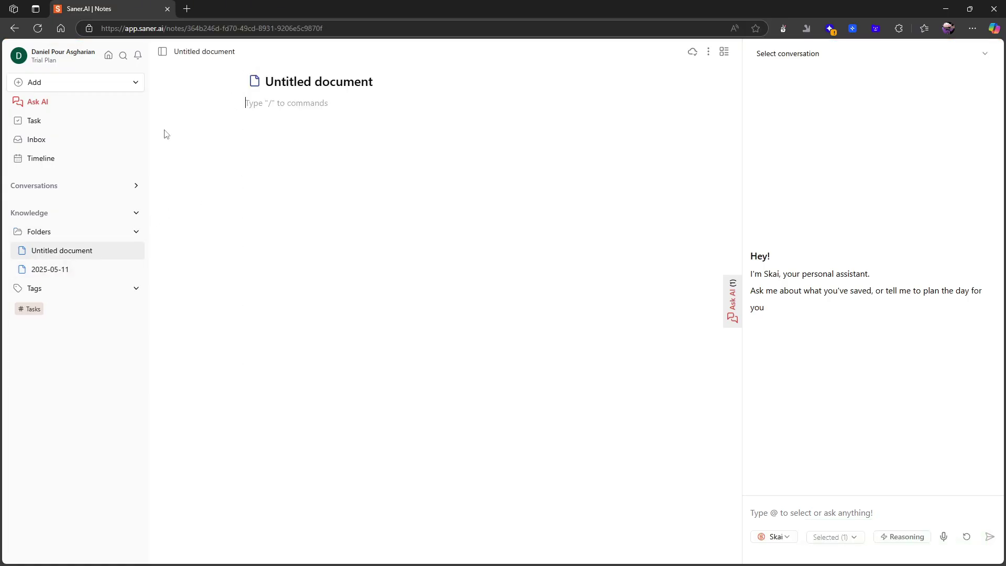
# Step: Title the note 'Test' and write a 'Test' line followed by a '- test' bullet
pyautogui.tripleClick(371, 81)
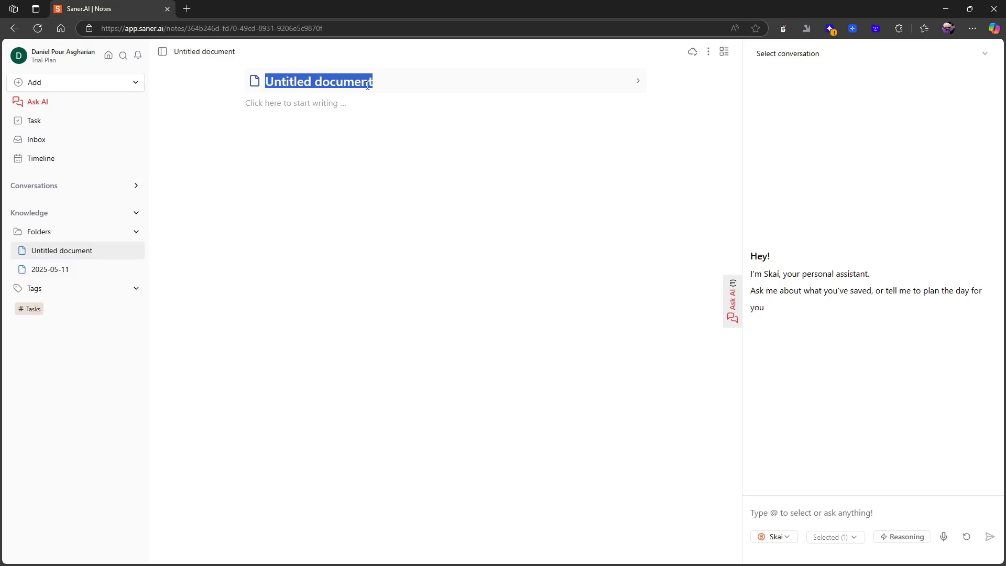
pyautogui.write('Test')
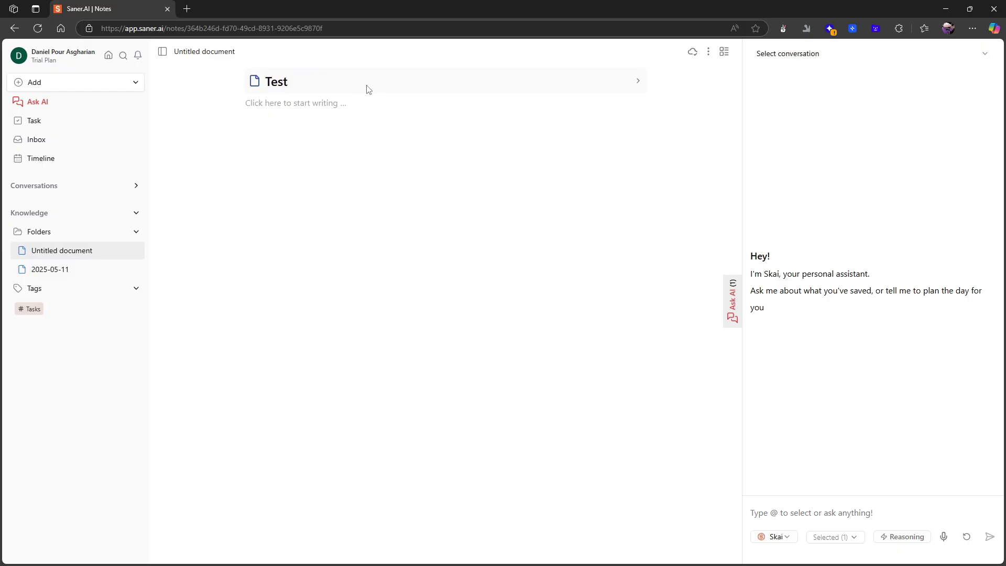
pyautogui.click(347, 105)
pyautogui.write('Test')
pyautogui.press('Return')
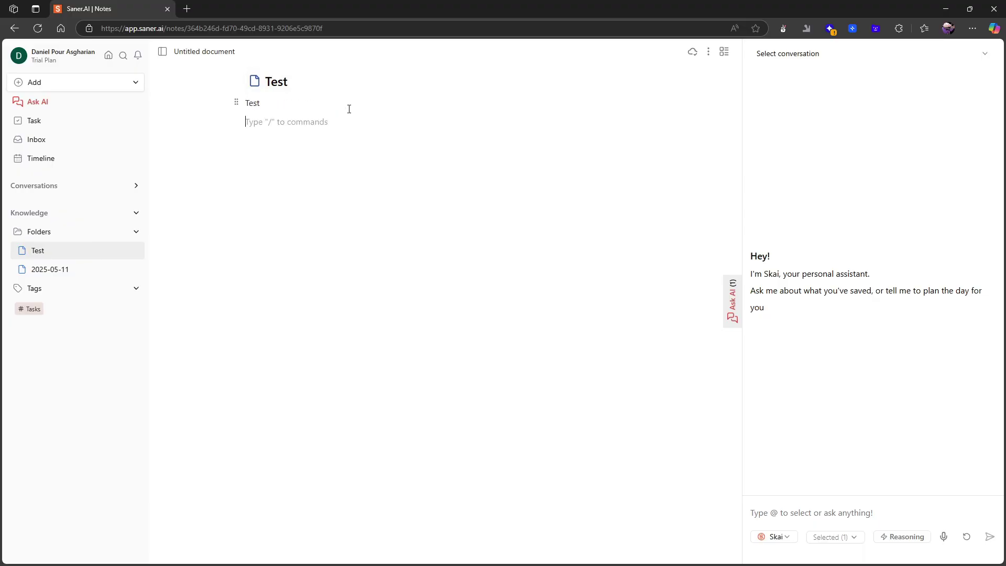
pyautogui.write('-')
pyautogui.write('- t')
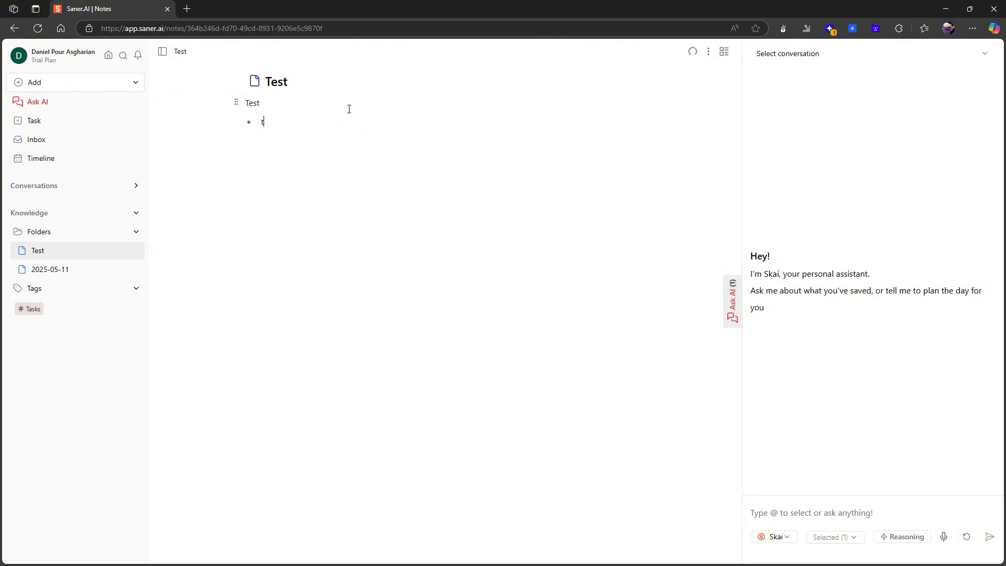
pyautogui.write('est')
# Step: Move the Test line into the bullet list and add the line 'I want to go for a walk'
pyautogui.moveTo(234, 101)
pyautogui.mouseDown()
pyautogui.moveTo(257, 140)
pyautogui.moveTo(235, 119)
pyautogui.moveTo(233, 132)
pyautogui.moveTo(241, 102)
pyautogui.mouseUp()
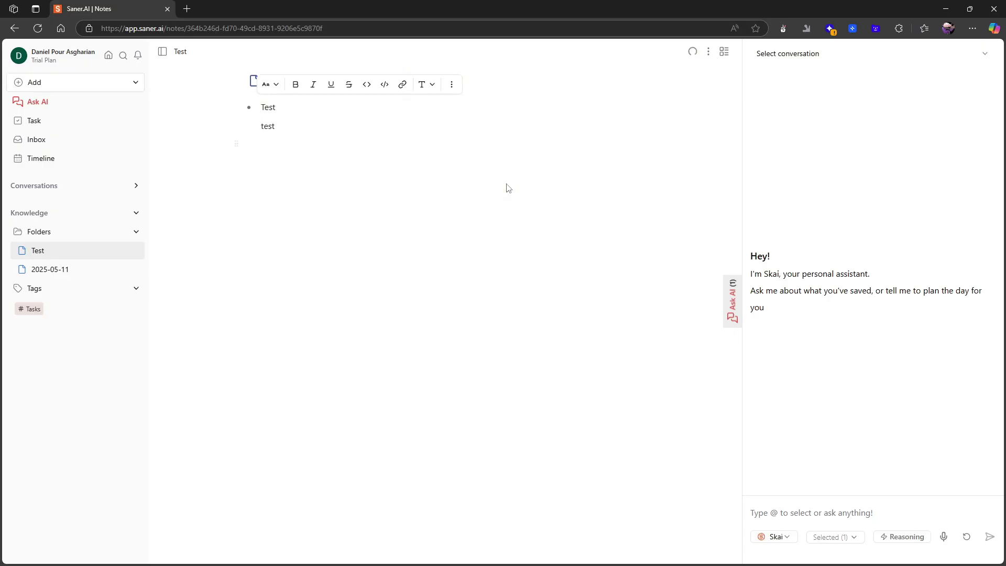
pyautogui.click(369, 142)
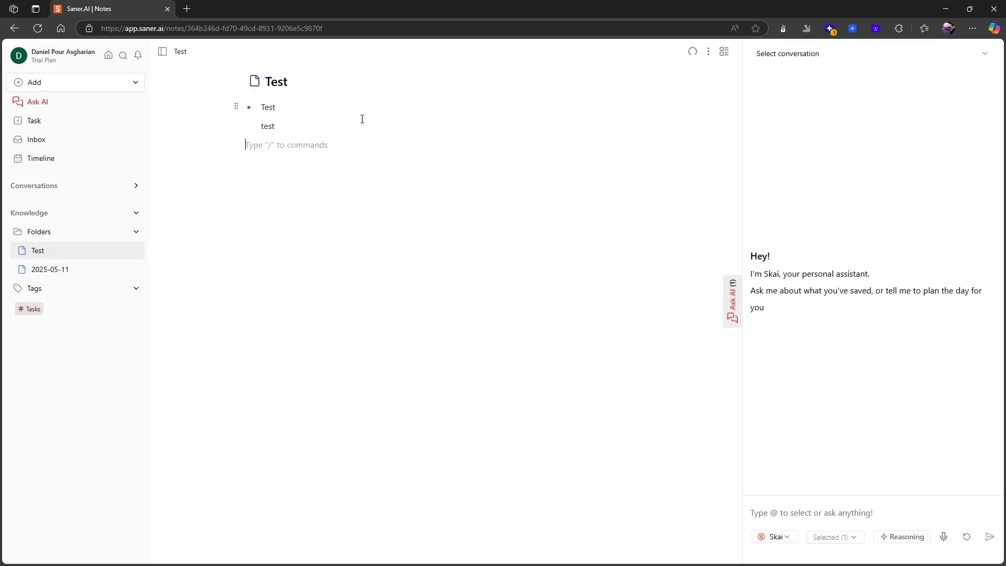
pyautogui.write('I want to go for a walk')
# Step: In Ask AI, browse the @ assistant mentions, then draft 'What do I have to do next today'
pyautogui.click(65, 108)
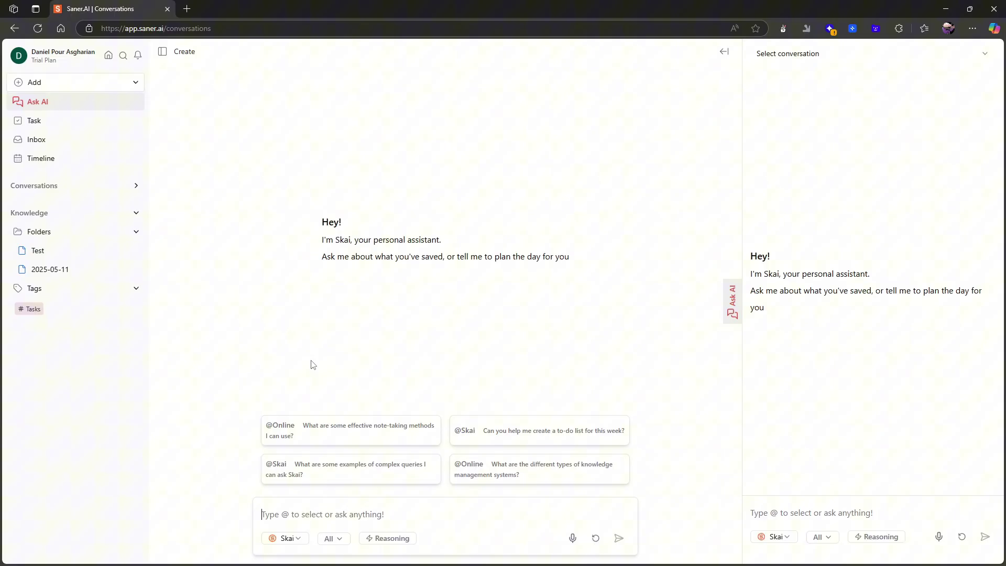
pyautogui.write('@')
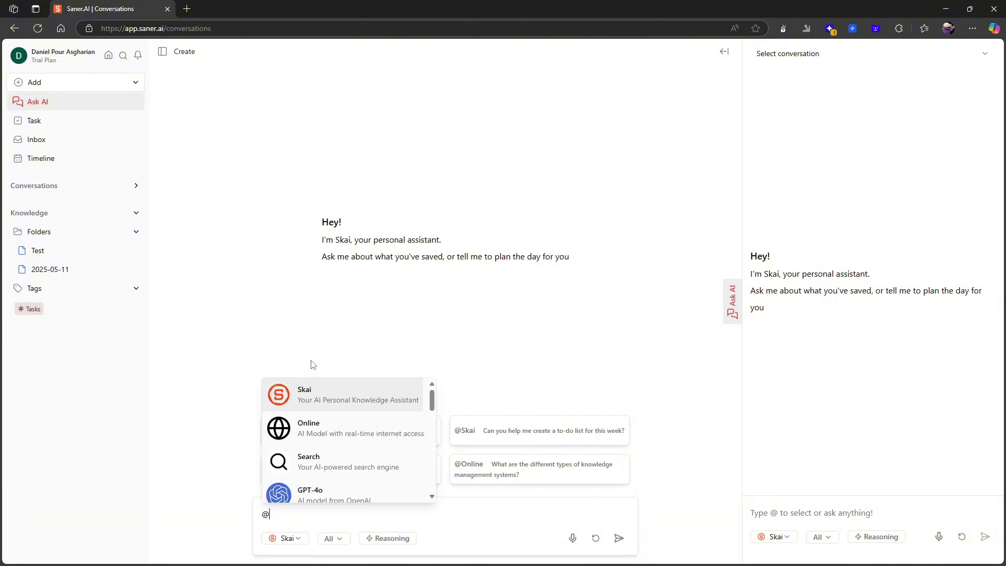
pyautogui.press('Down')
pyautogui.press('Up')
pyautogui.press('Down')
pyautogui.press('Down')
pyautogui.press('Down')
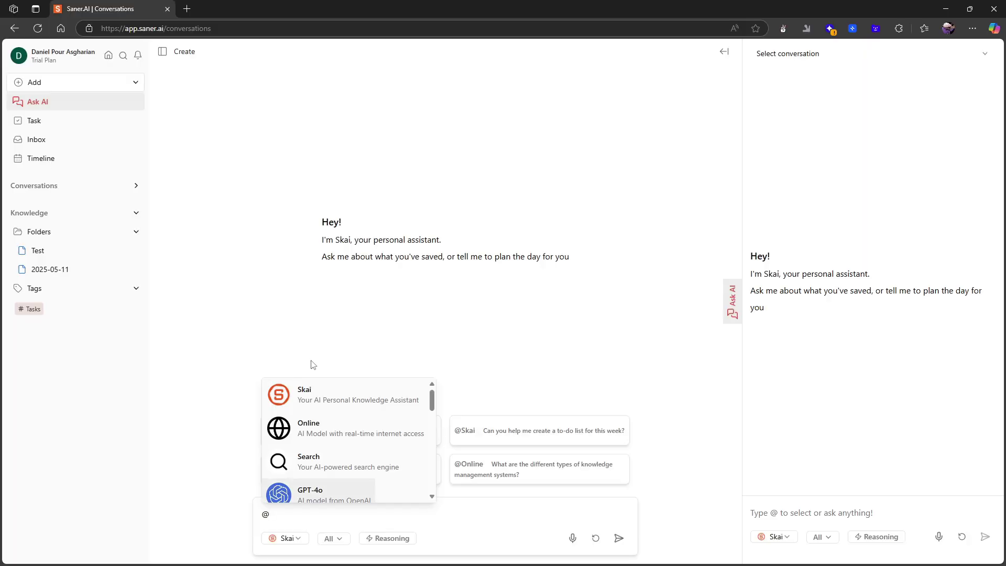
pyautogui.press('Up')
pyautogui.press('Up')
pyautogui.press('Down')
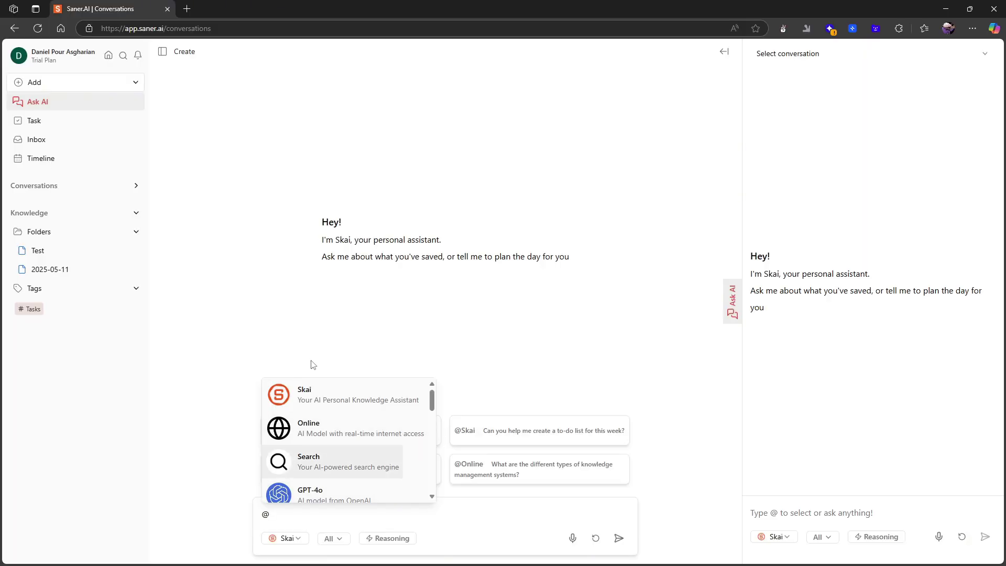
pyautogui.press('Up')
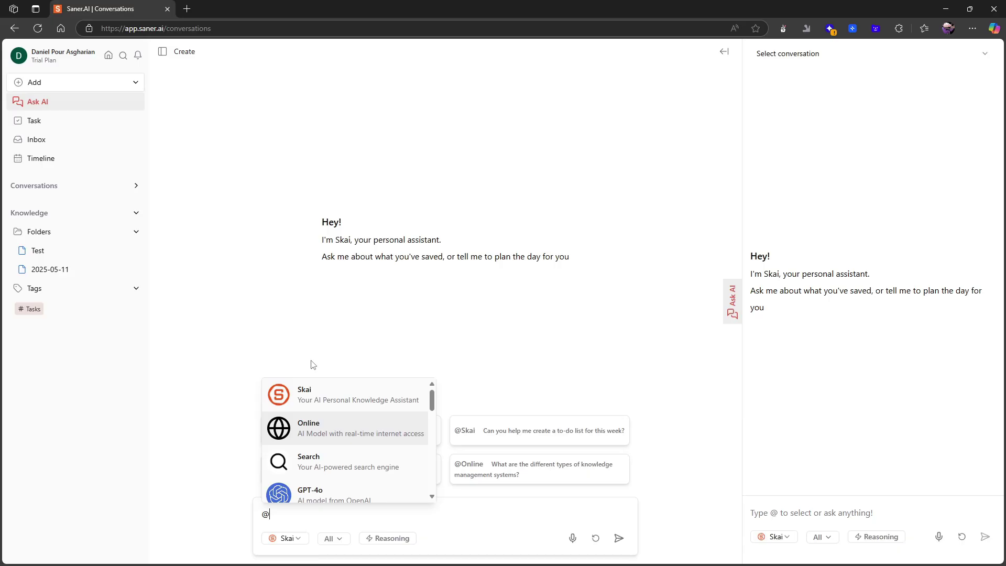
pyautogui.press('Down')
pyautogui.press('Up')
pyautogui.press('Up')
pyautogui.press('BackSpace')
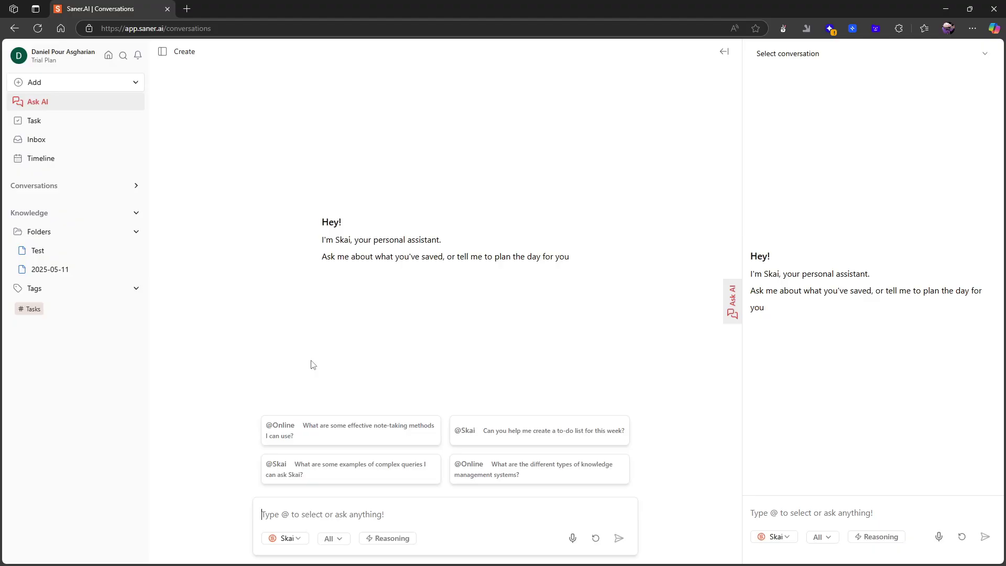
pyautogui.write('What')
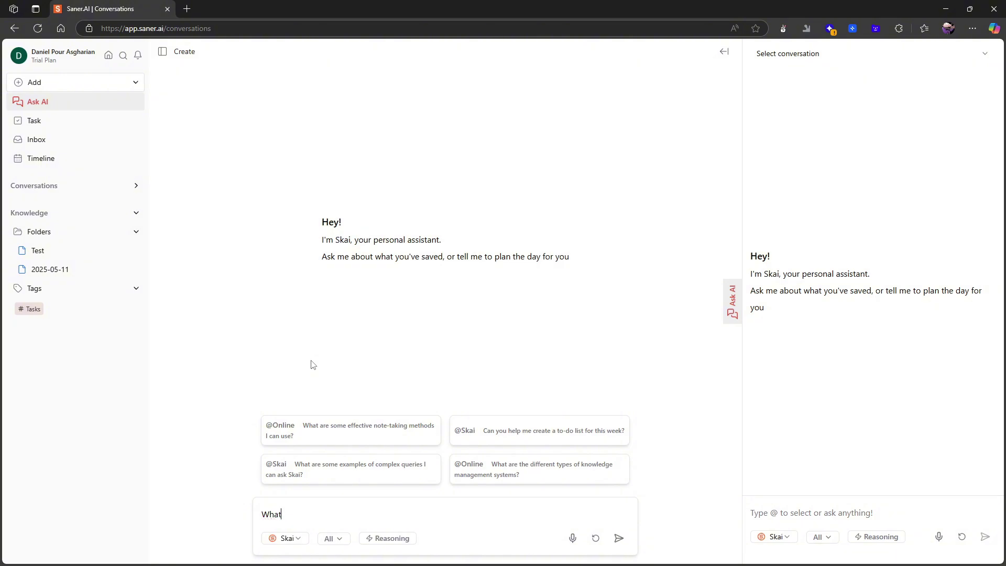
pyautogui.write(' do I have')
pyautogui.write(' to do next today')
# Step: Send the question to Skai and select the newsletter mention in its reply
pyautogui.press('Return')
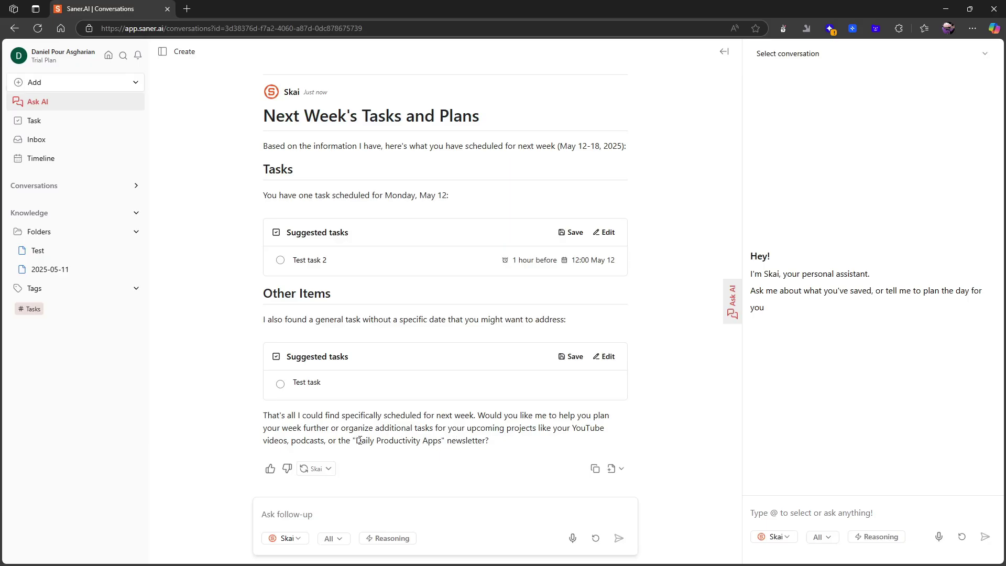
pyautogui.moveTo(359, 440); pyautogui.dragTo(536, 445)
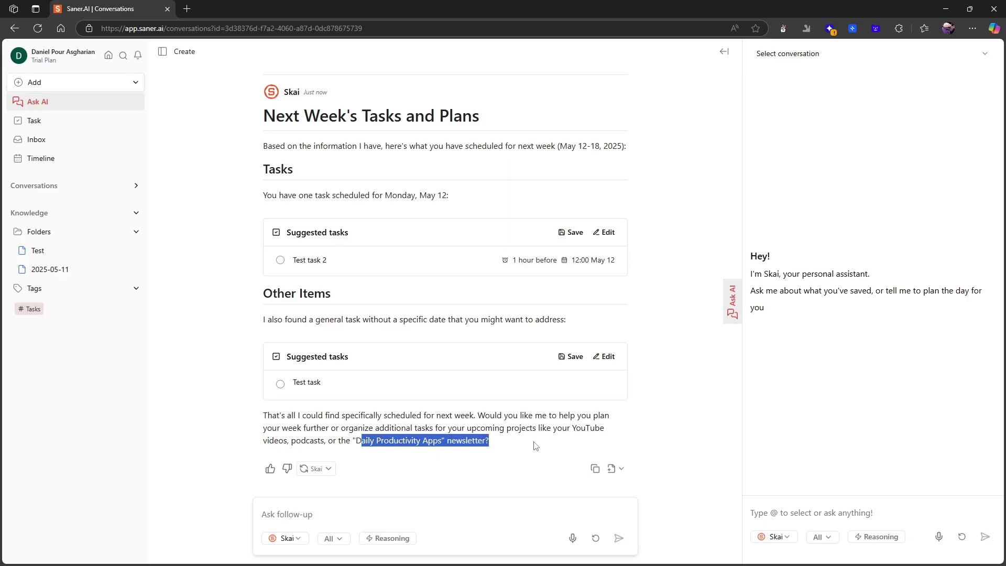
pyautogui.click(67, 48)
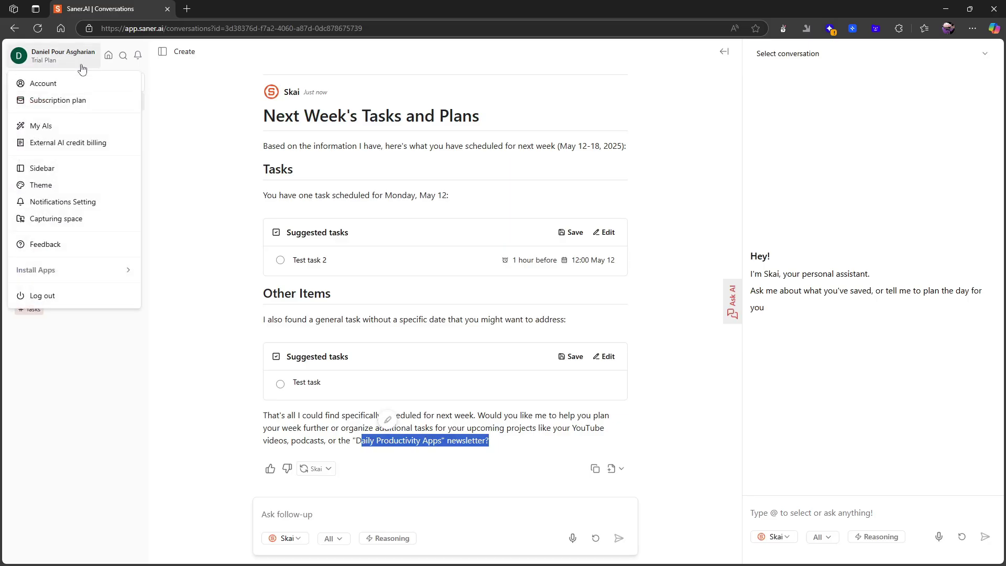
pyautogui.click(52, 126)
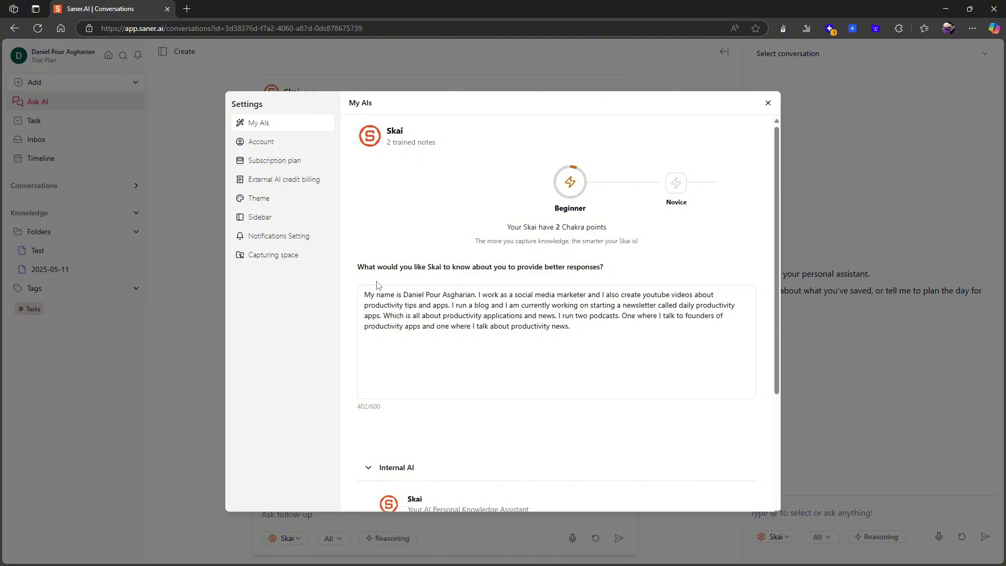
pyautogui.scroll(-3, 574, 338)
pyautogui.scroll(3, 564, 313)
pyautogui.moveTo(506, 227); pyautogui.dragTo(609, 237)
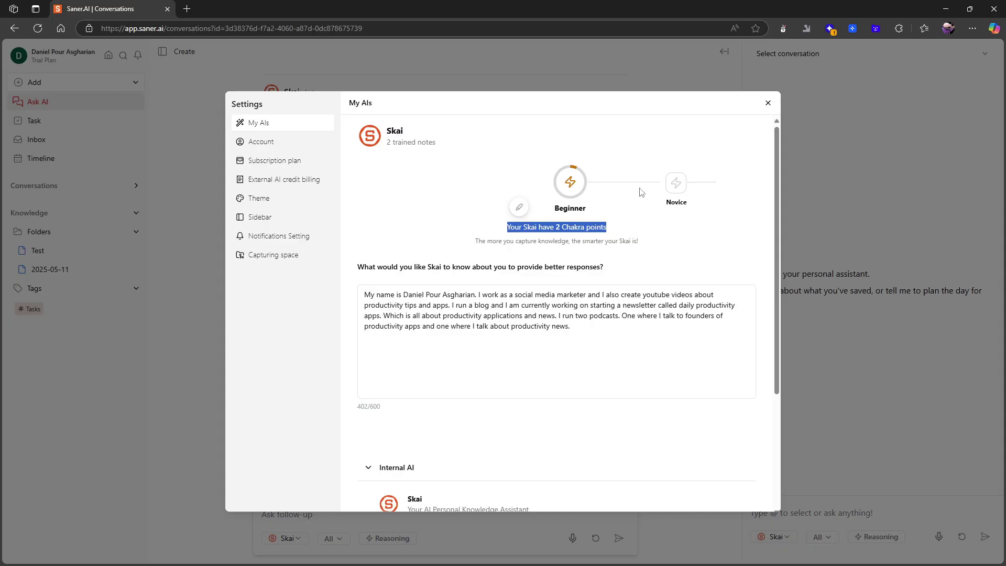
pyautogui.click(768, 103)
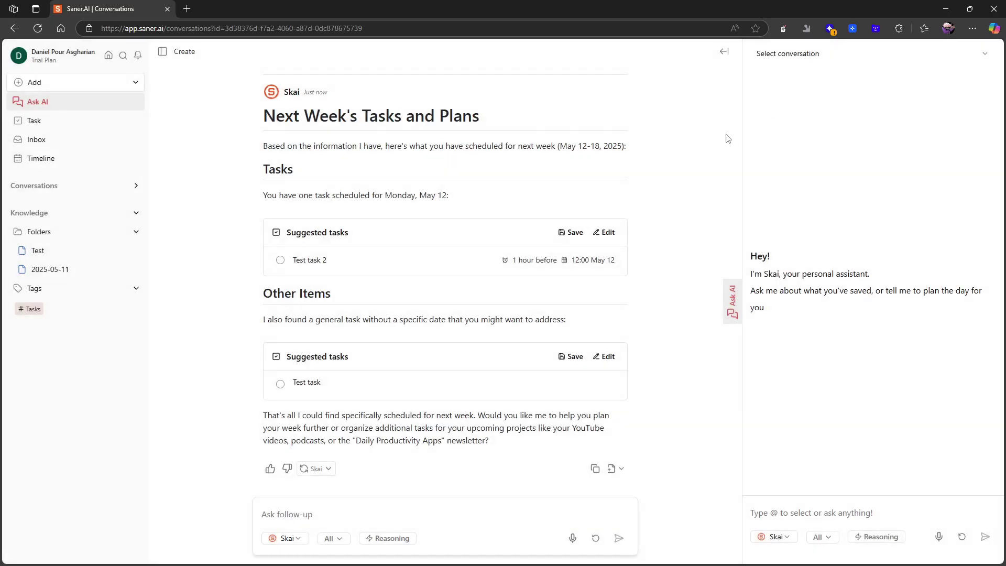